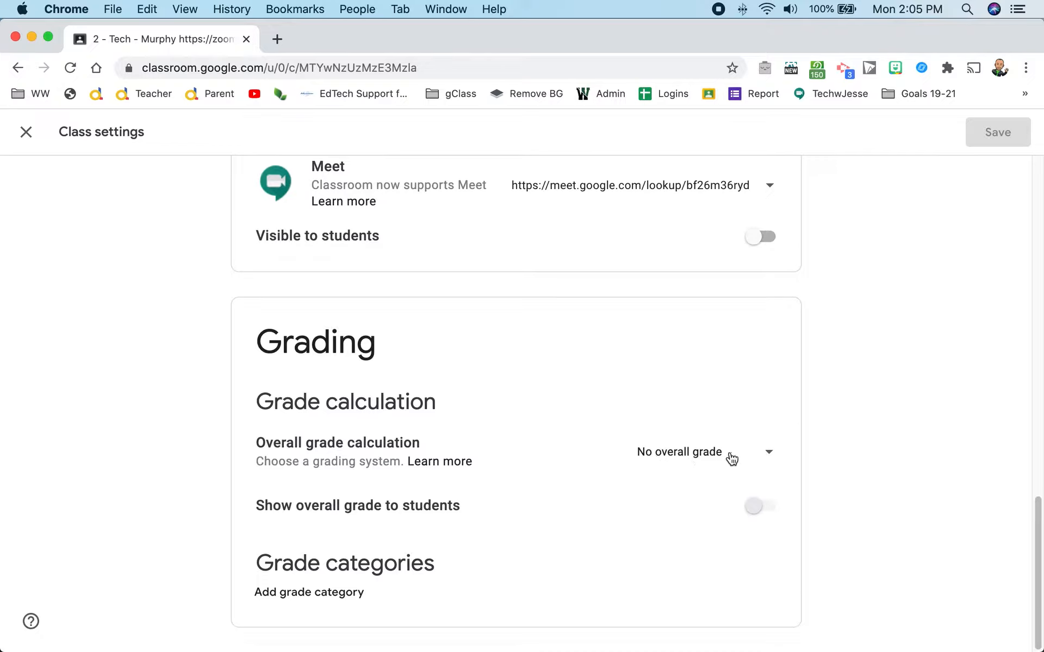
Set the overall grade calculation to Total points and turn on showing the overall grade to students
left_click(769, 457)
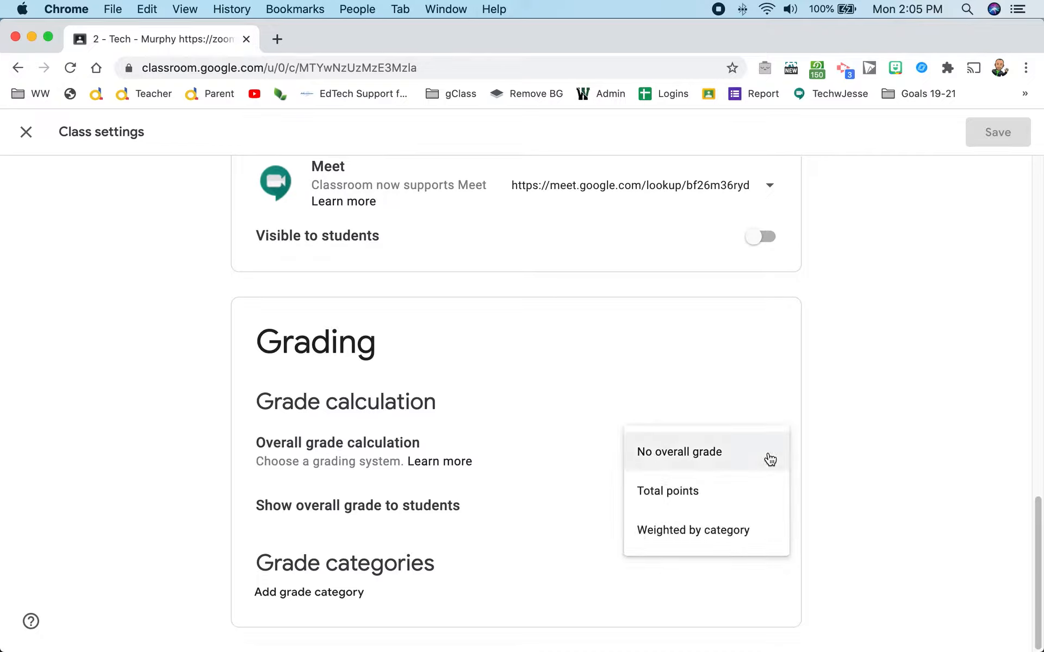
left_click(664, 494)
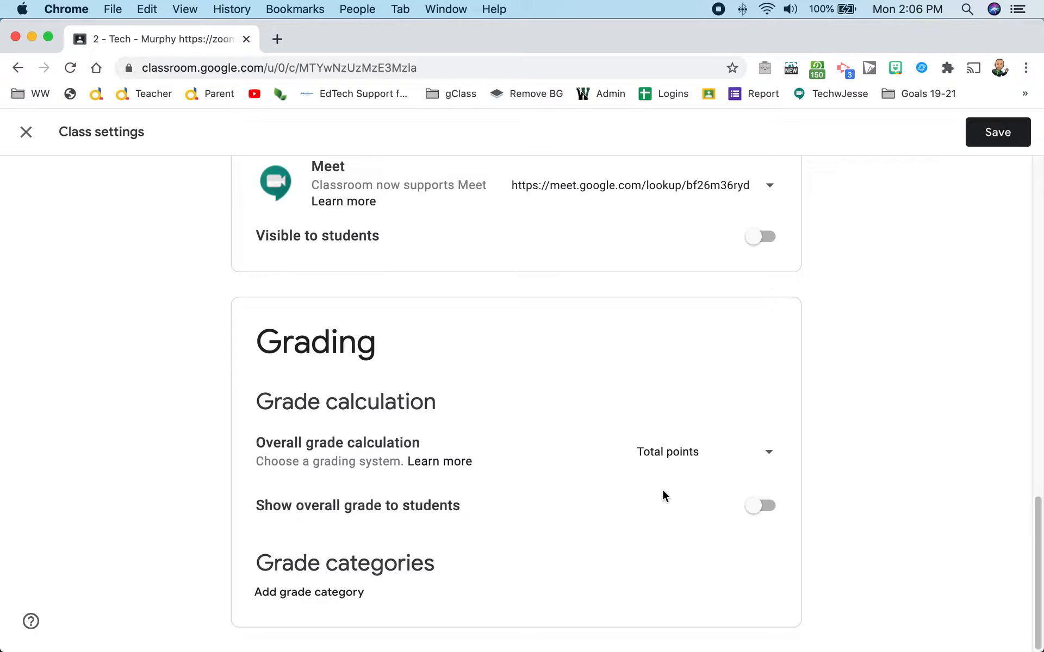
left_click(769, 459)
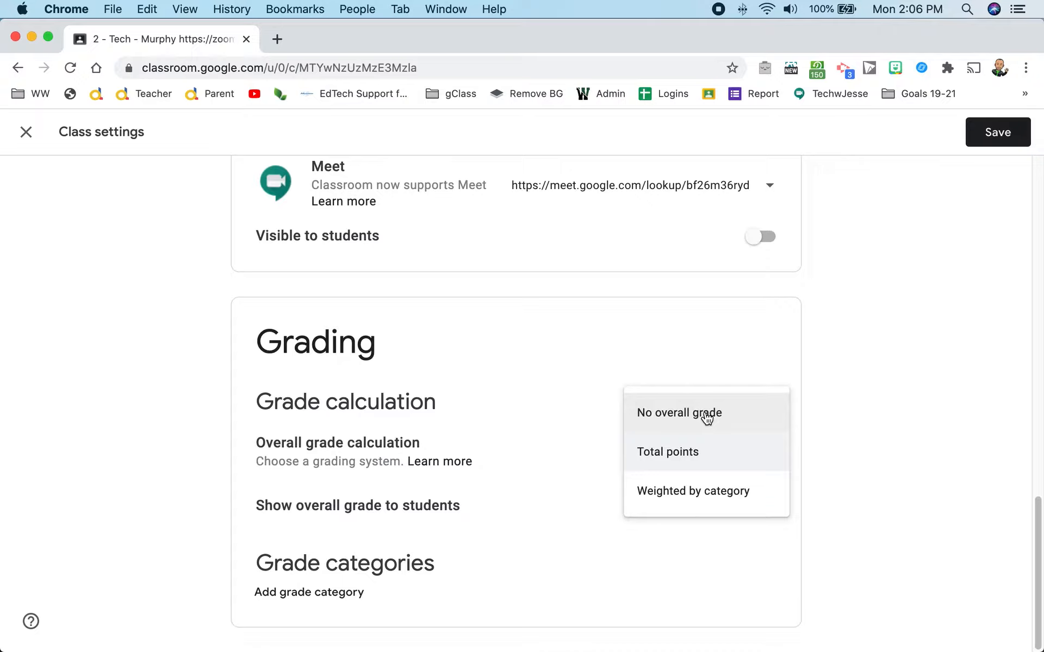
left_click(694, 453)
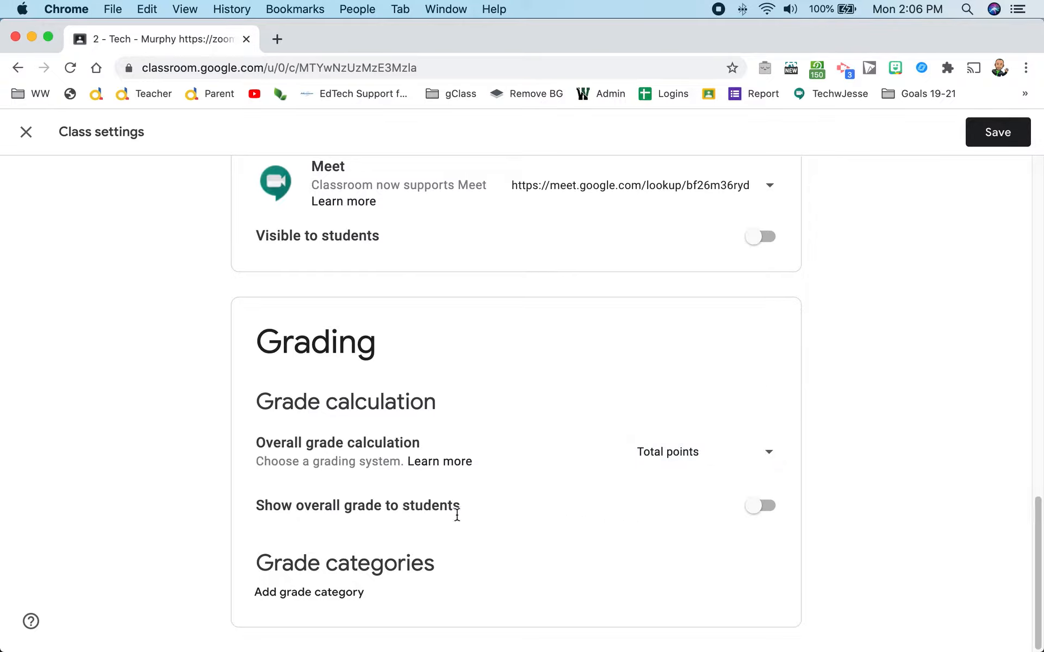
left_click(776, 511)
Add three grade categories named Classwork, Homework and Assessments
left_click(334, 595)
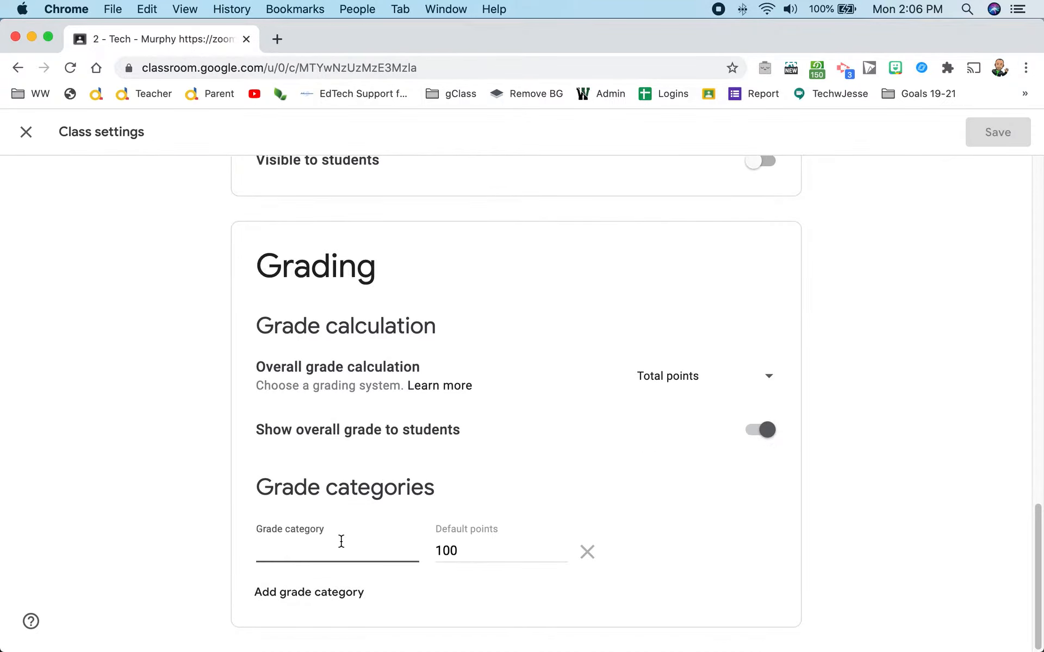
type("Classwork")
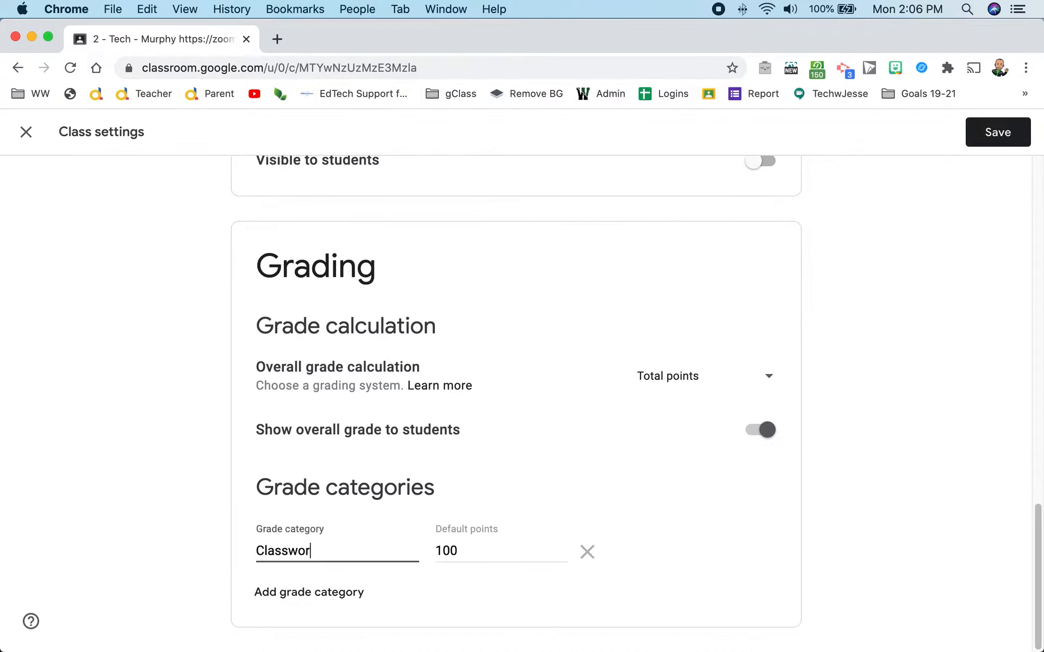
key("Tab")
key("Tab")
key("Tab")
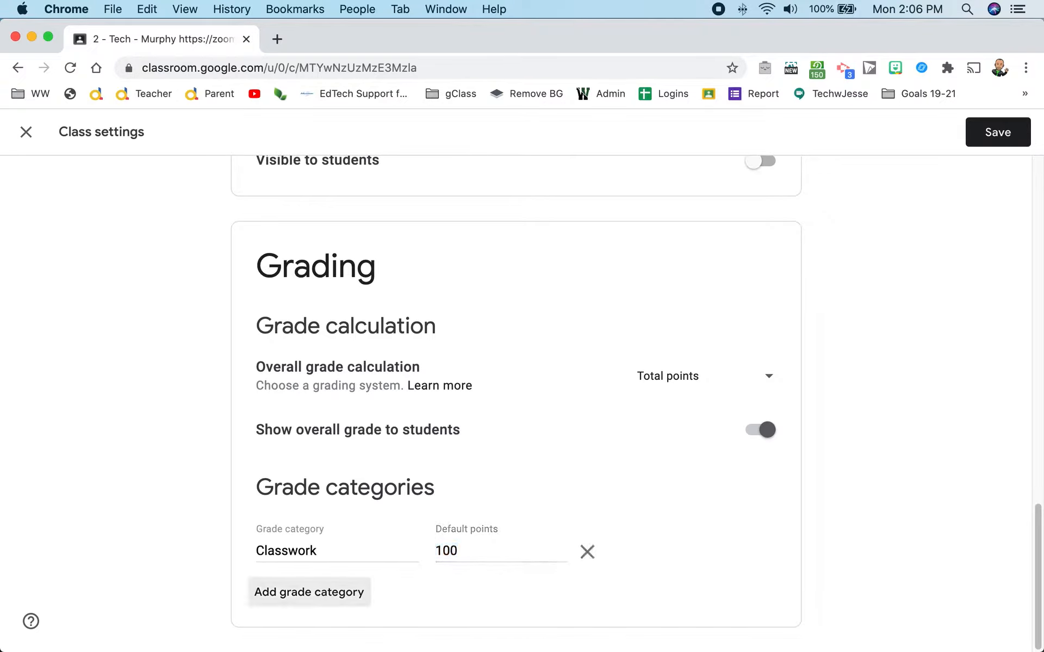
key("Return")
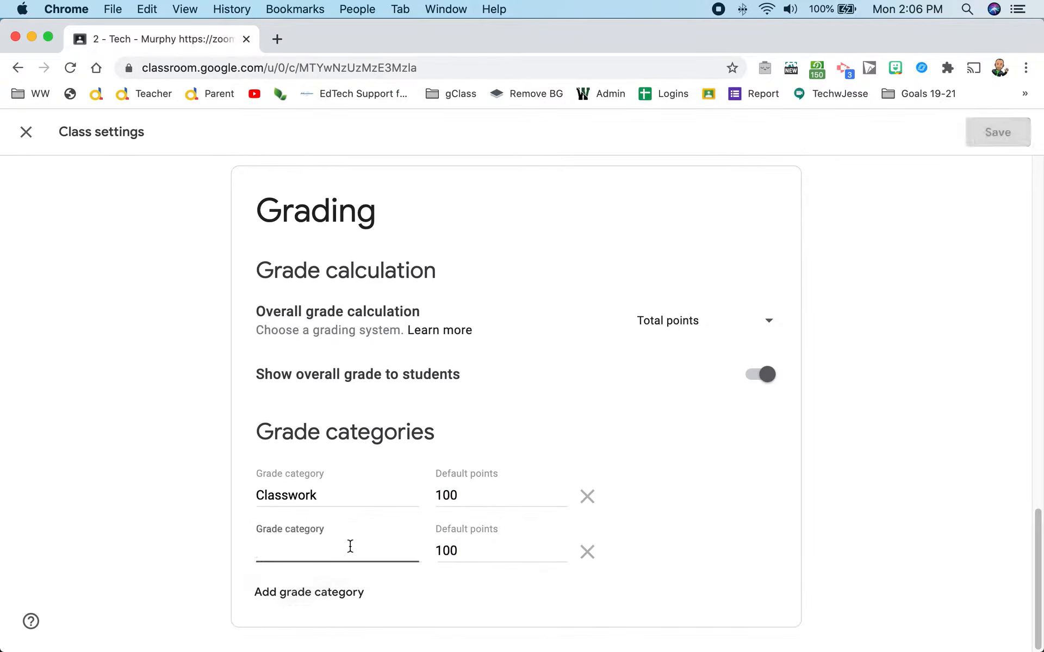
type("Homework")
left_click(326, 592)
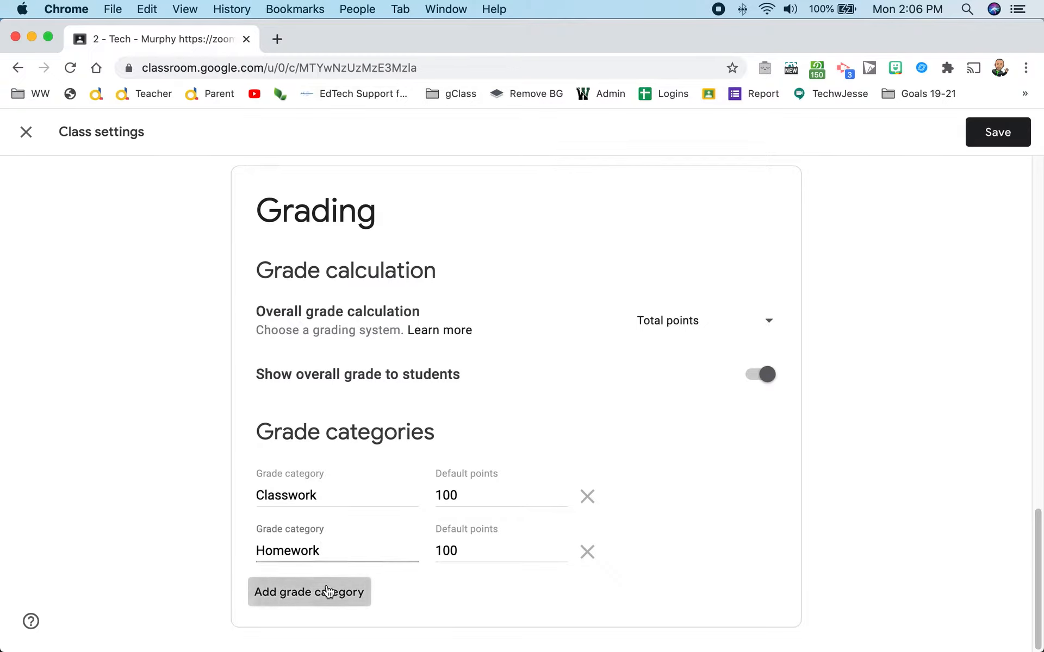
type("Assessments")
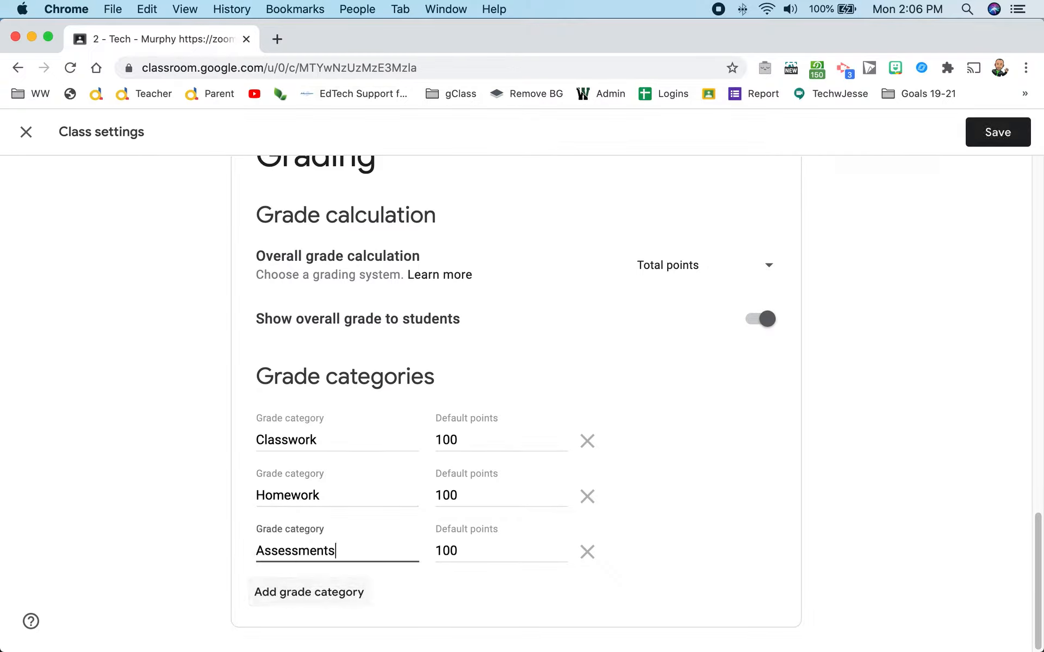
left_click(742, 530)
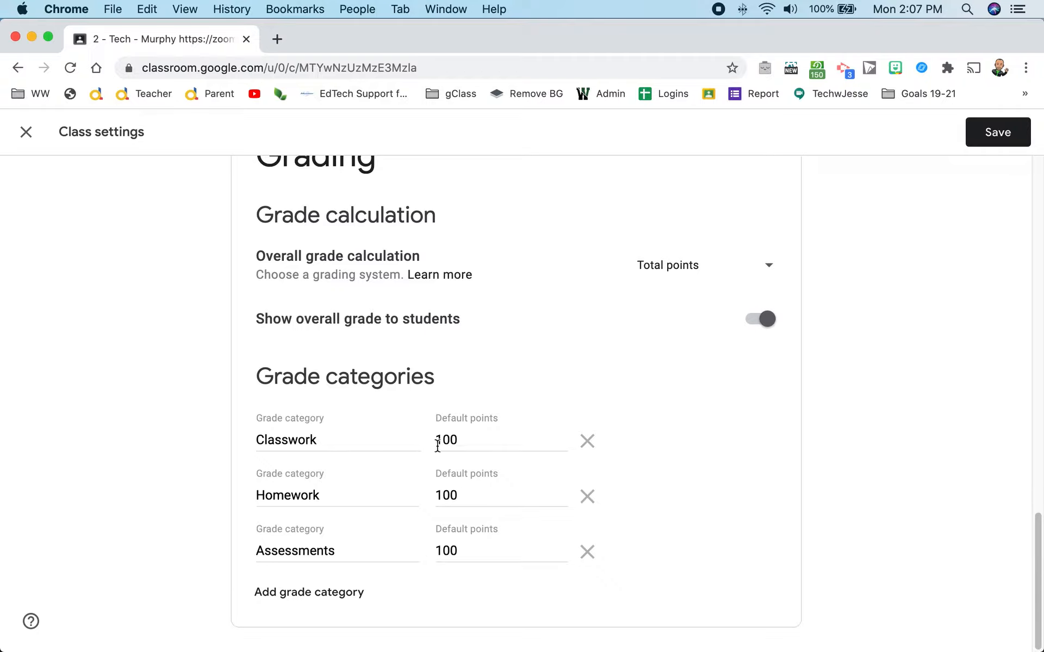
Set the default points to 10 for Classwork and 5 for Homework
left_click_drag(451, 439, 458, 439)
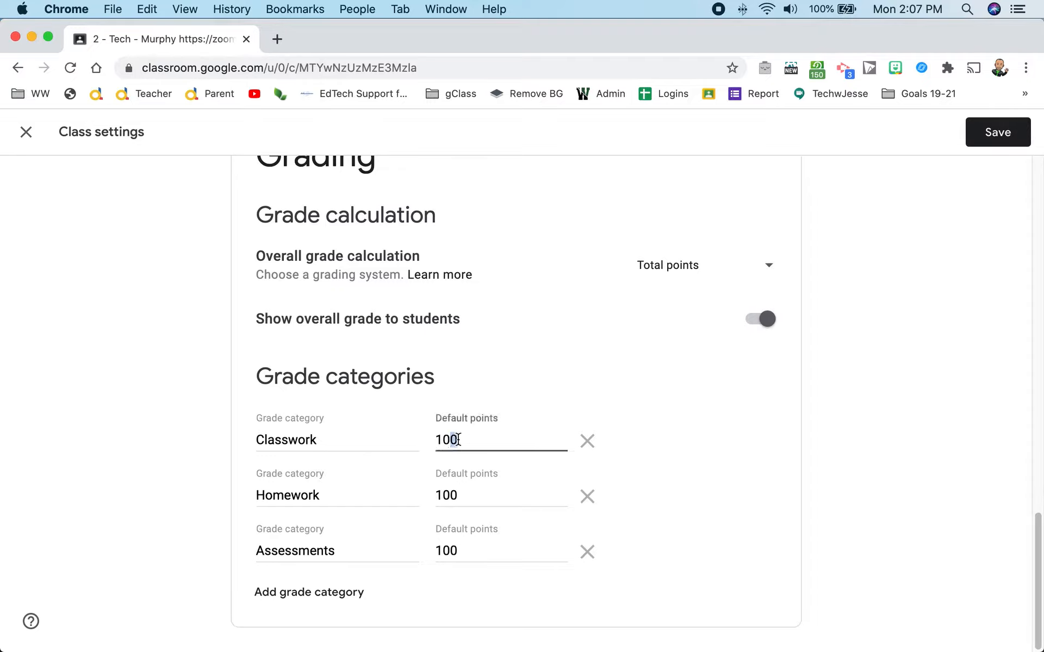
key("BackSpace")
left_click(461, 494)
left_click_drag(461, 493, 432, 497)
type("5")
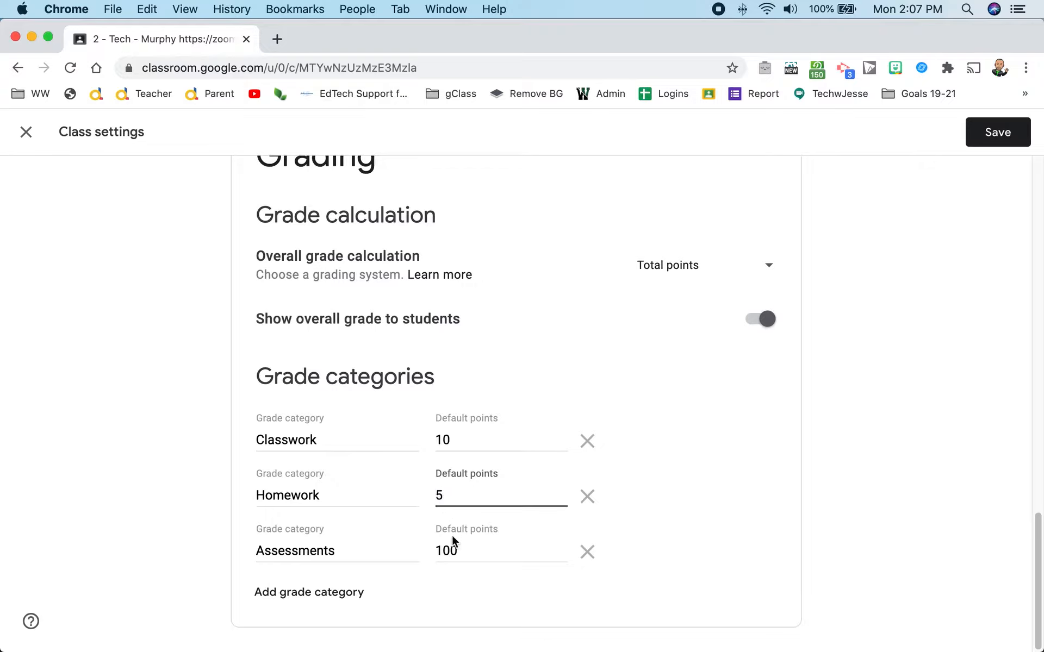
left_click(484, 557)
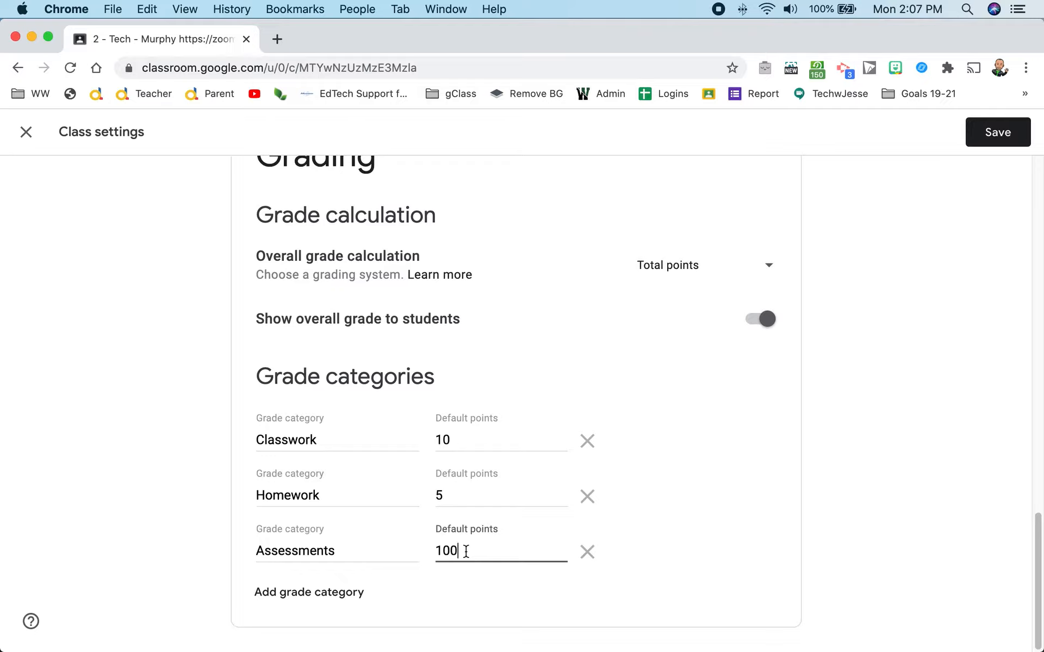
left_click(690, 403)
Change the overall grade calculation to Weighted by category, with 50% for Classwork and 30% for Homework
left_click(770, 268)
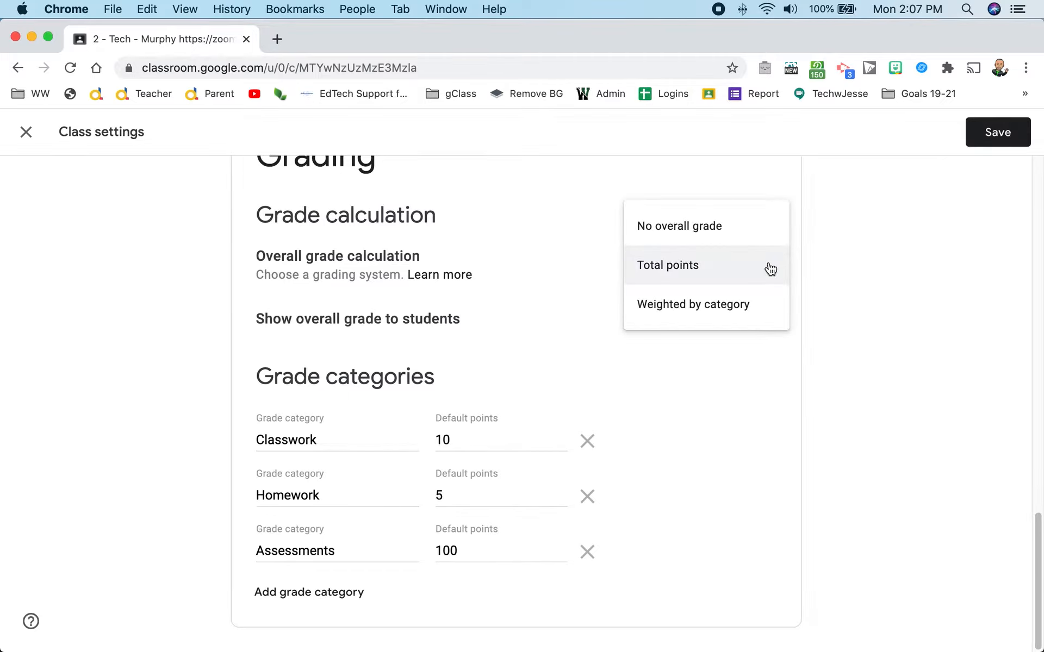
left_click(710, 308)
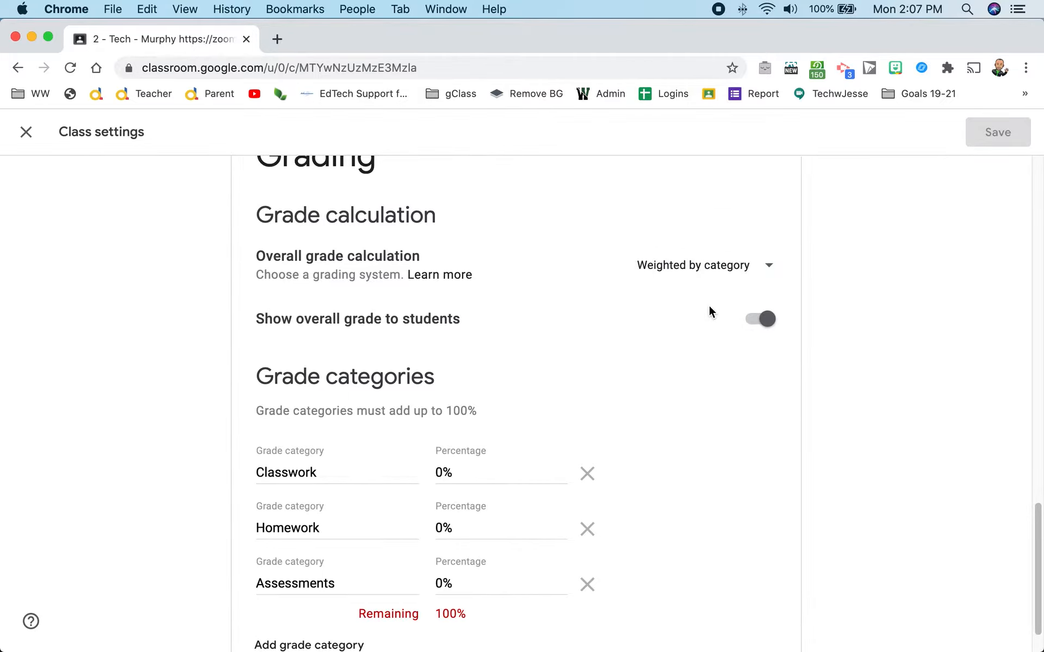
scroll(708, 476, "down", 1)
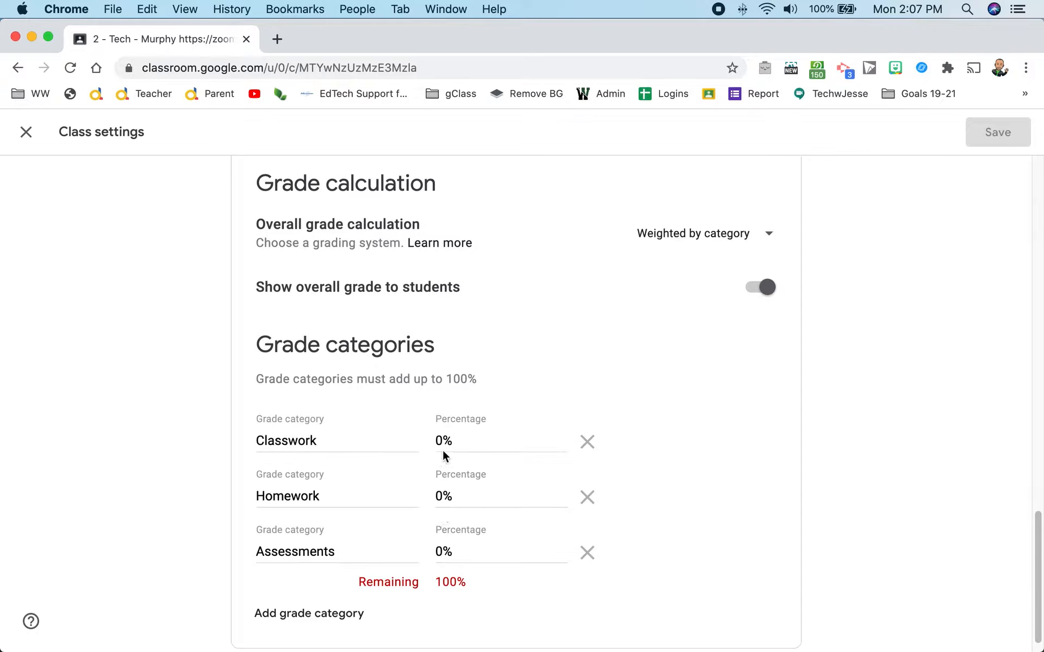
left_click_drag(442, 440, 431, 443)
type("50")
left_click_drag(440, 491, 433, 496)
type("30")
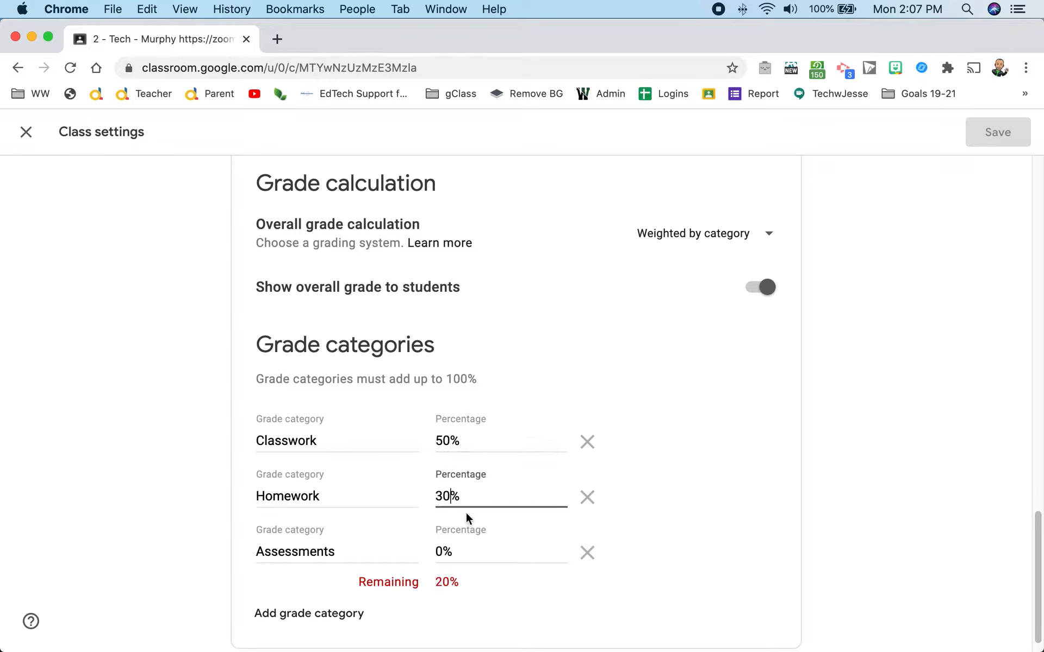
Set the Assessments category to 20% and save the class settings
left_click(438, 551)
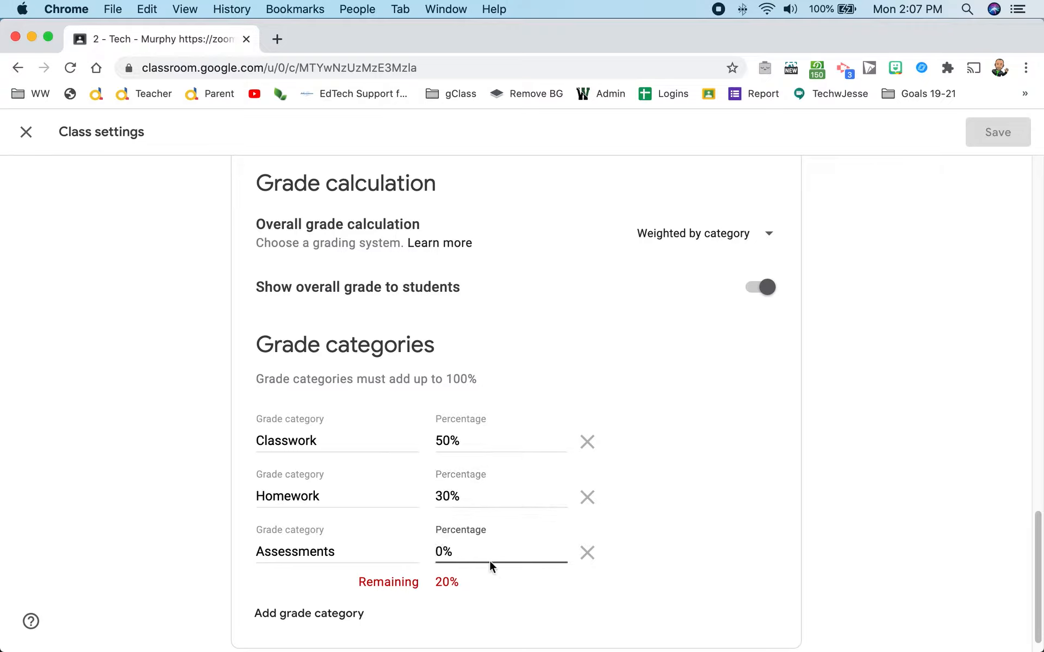
type("2")
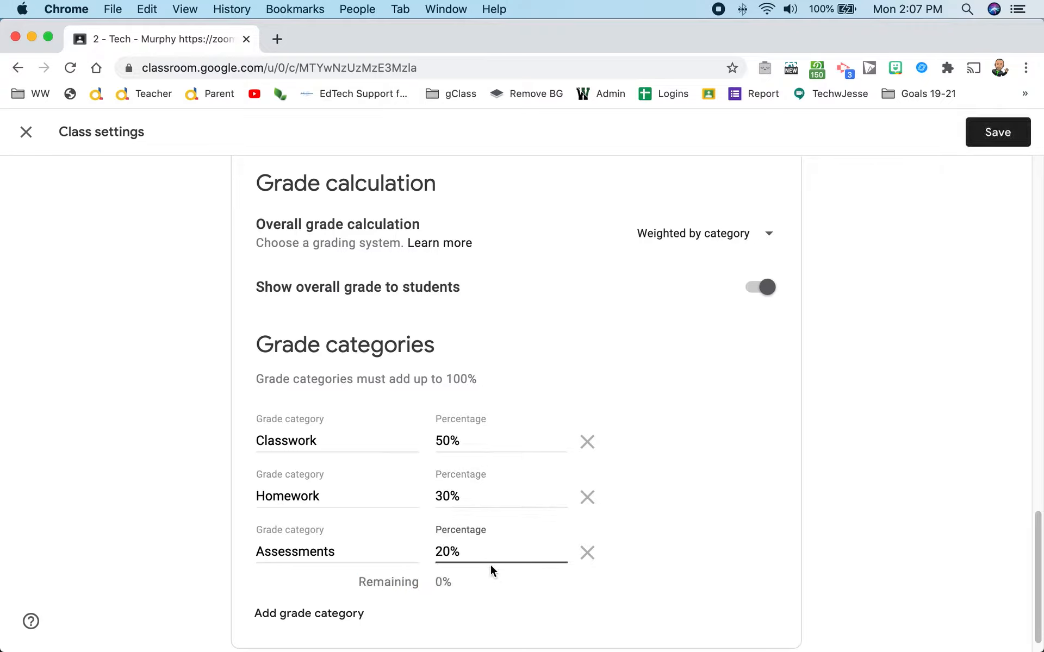
key("BackSpace")
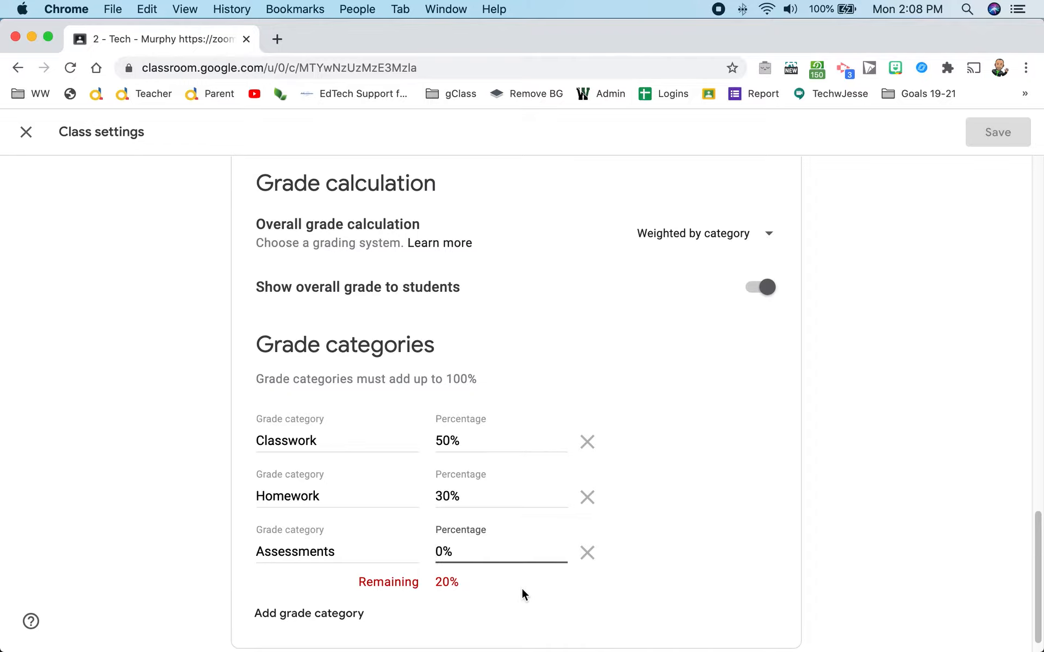
type("2")
left_click(767, 497)
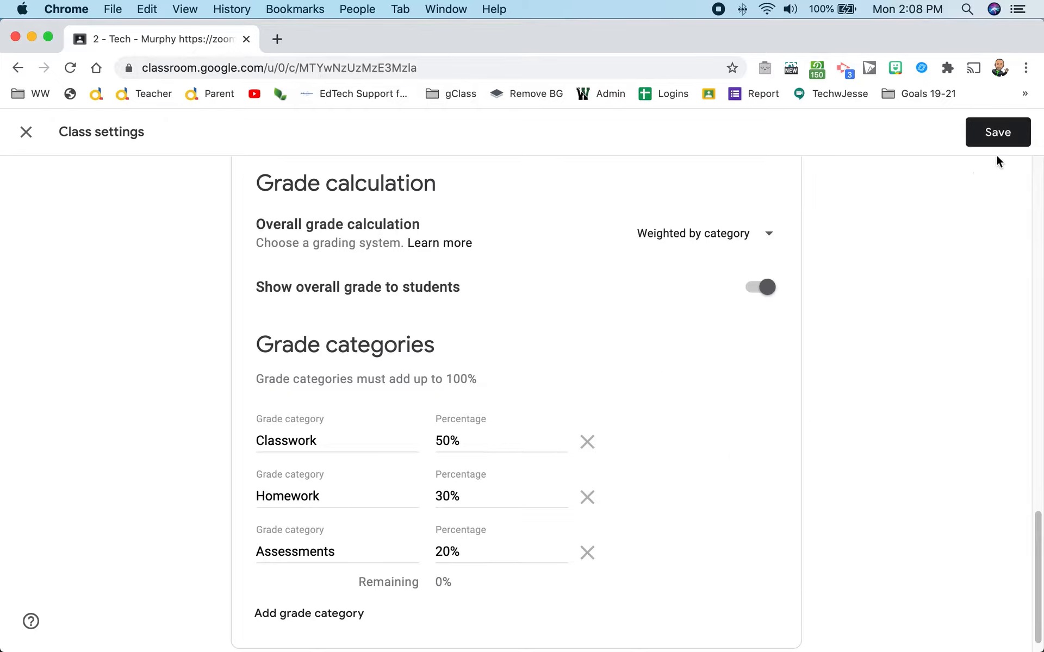
left_click(1001, 132)
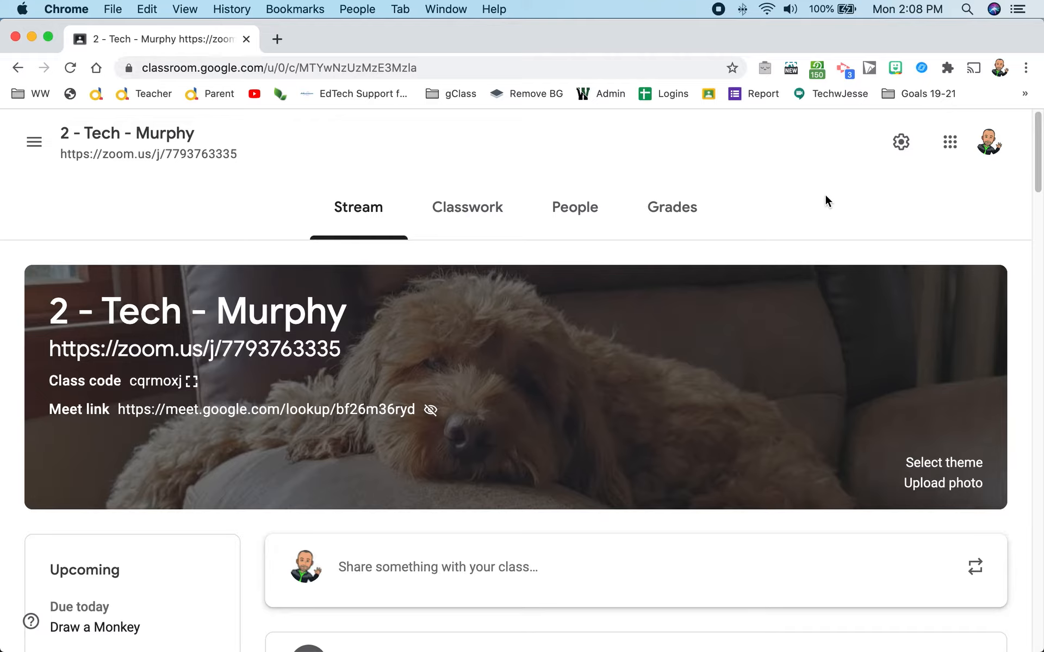
Open the student work for the Sample Homework Problems assignment from the classwork list
left_click(489, 207)
scroll(520, 275, "down", 3)
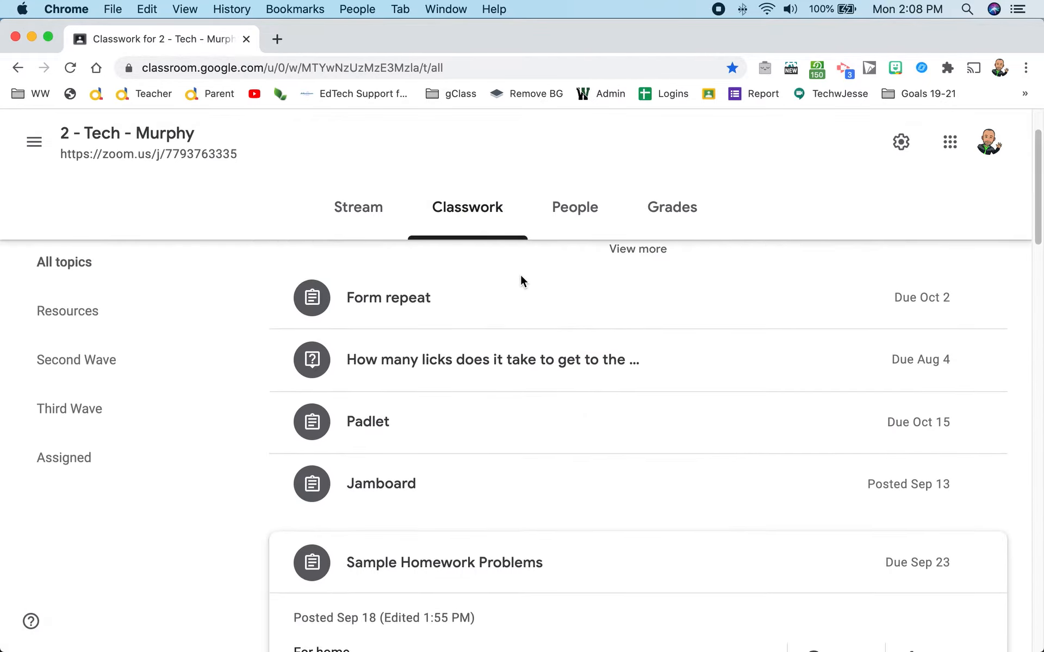
left_click(525, 567)
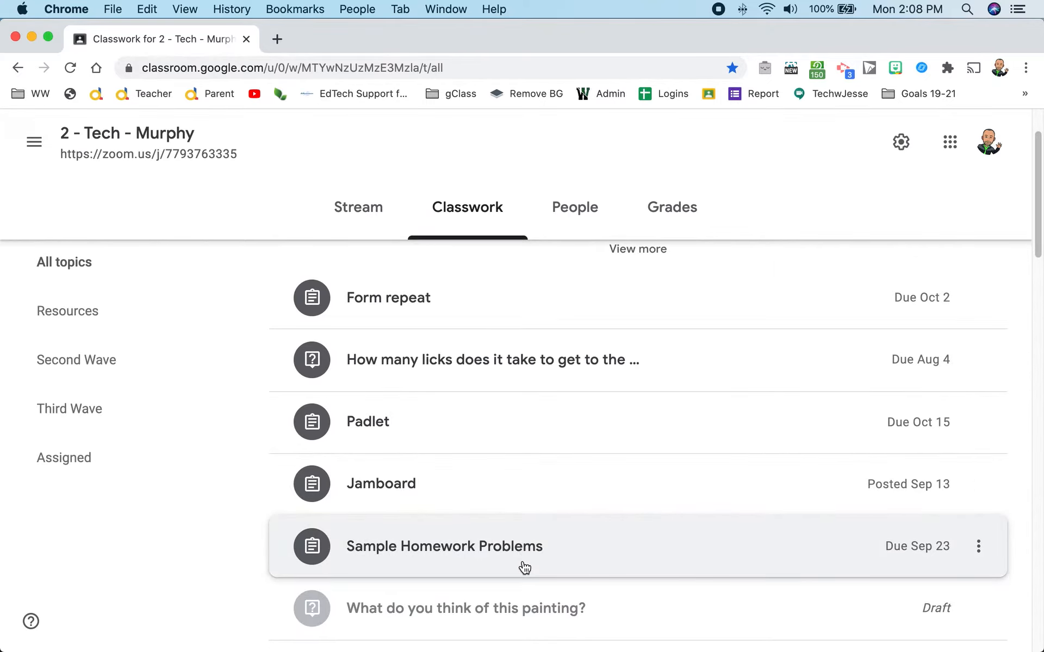
left_click(495, 544)
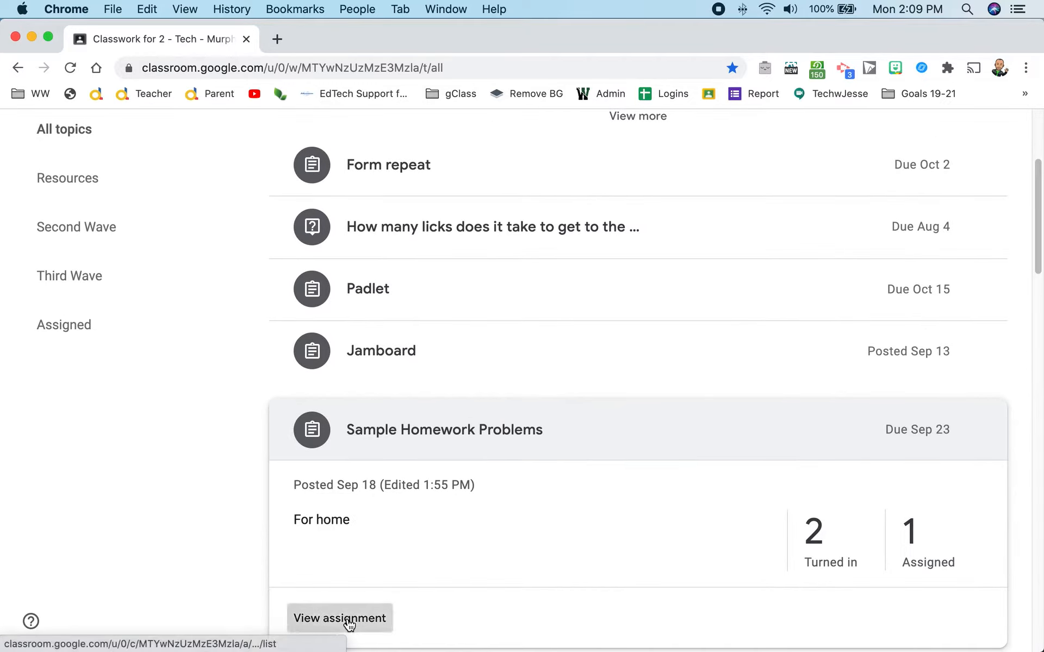
left_click(340, 619)
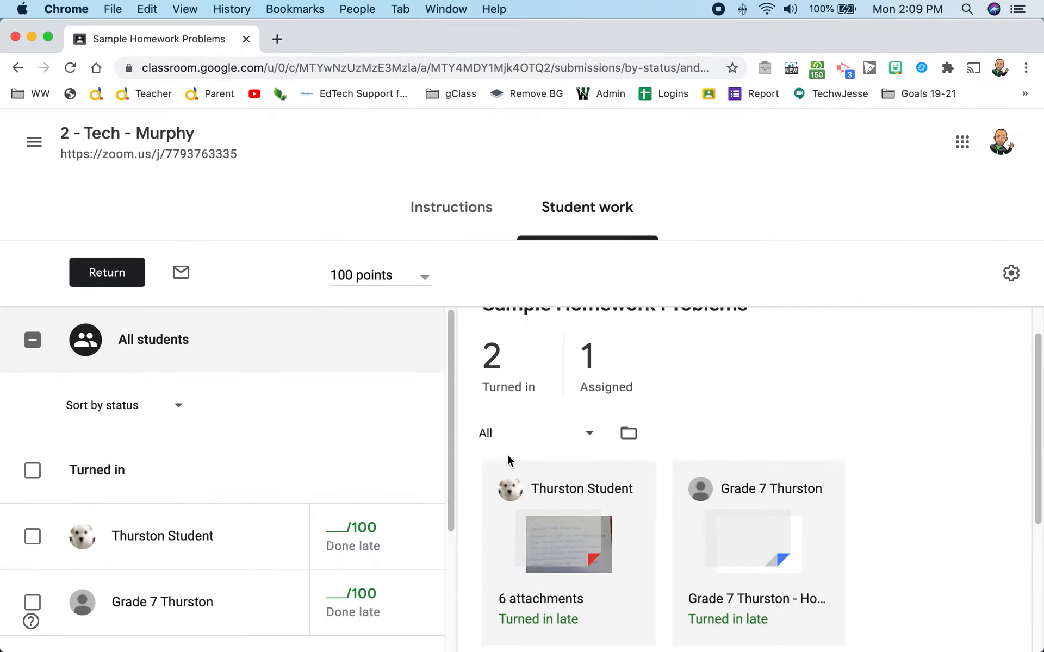
Clear the draft grade of the student listed under Assigned
scroll(718, 384, "up", 1)
scroll(406, 438, "down", 1)
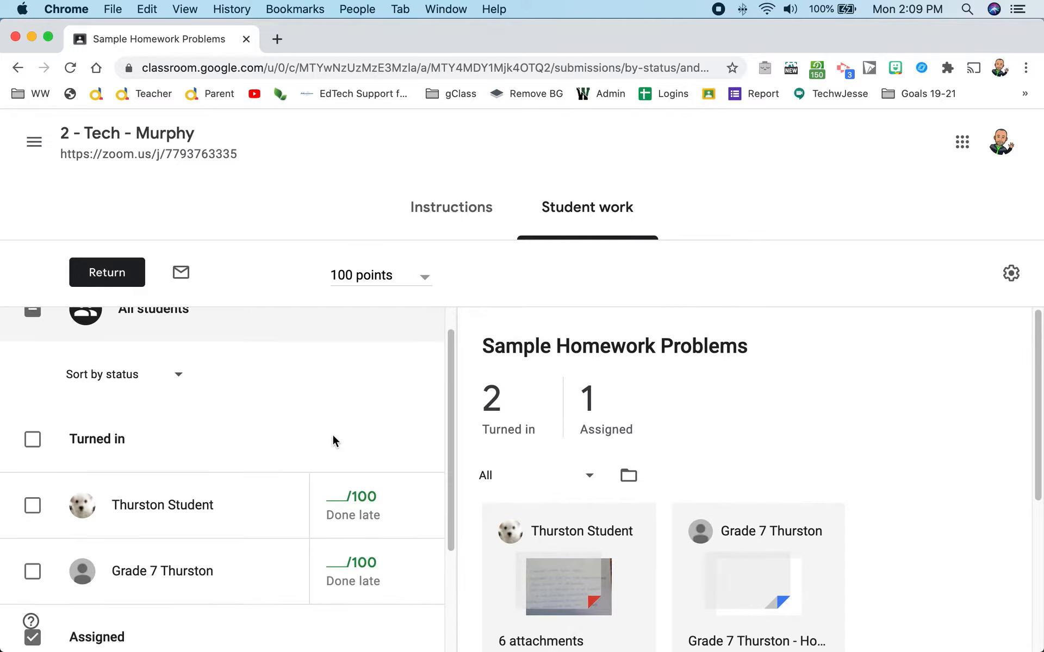
scroll(333, 440, "down", 1)
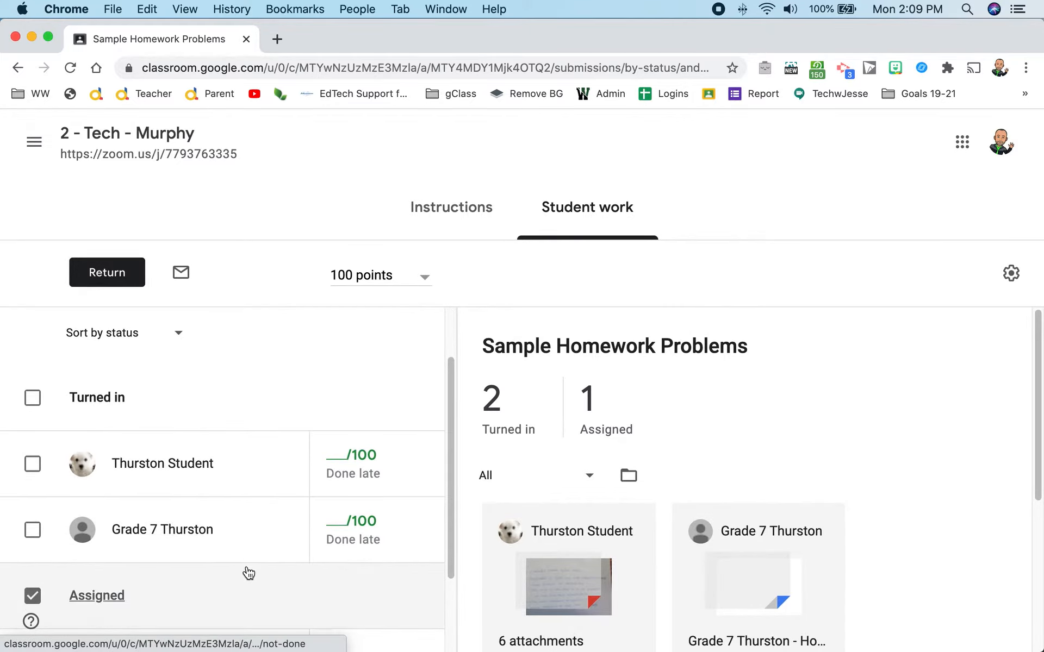
scroll(249, 574, "down", 2)
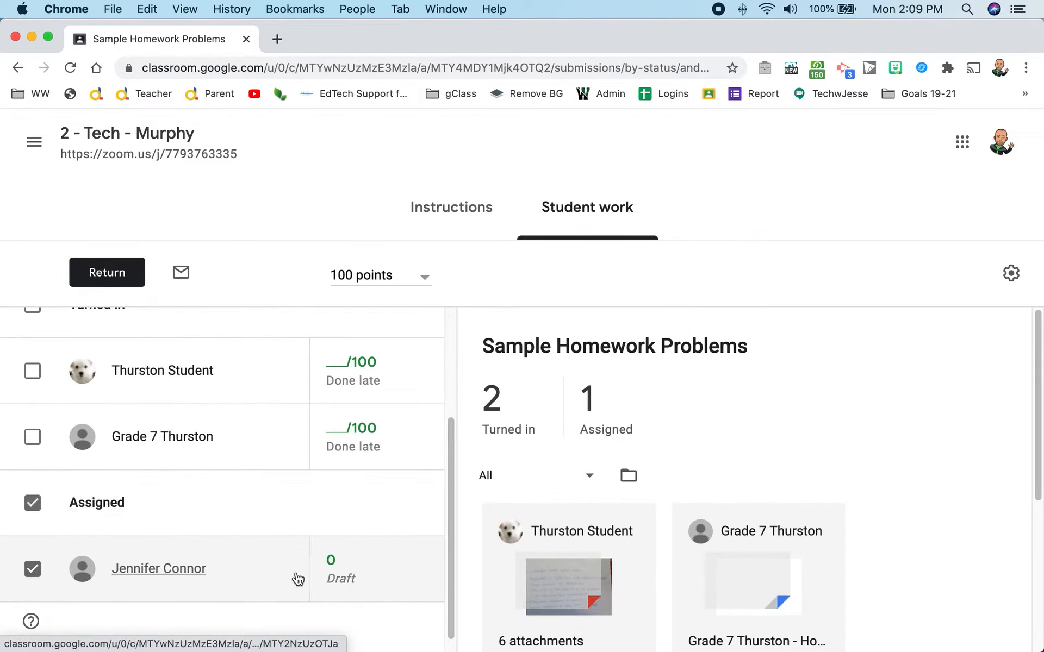
left_click(334, 569)
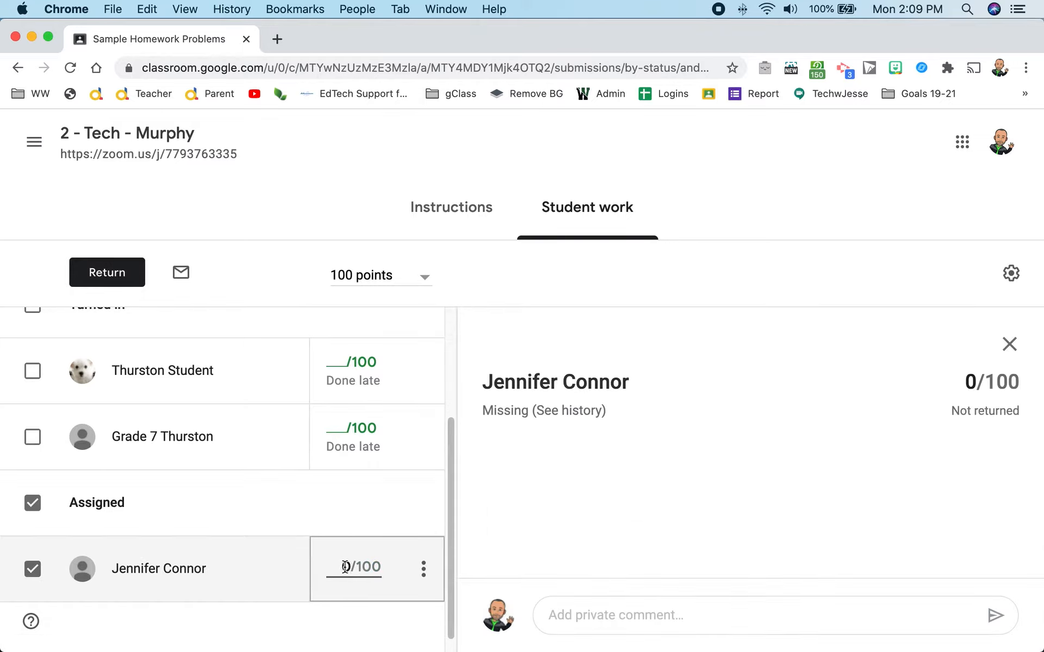
key("BackSpace")
key("Return")
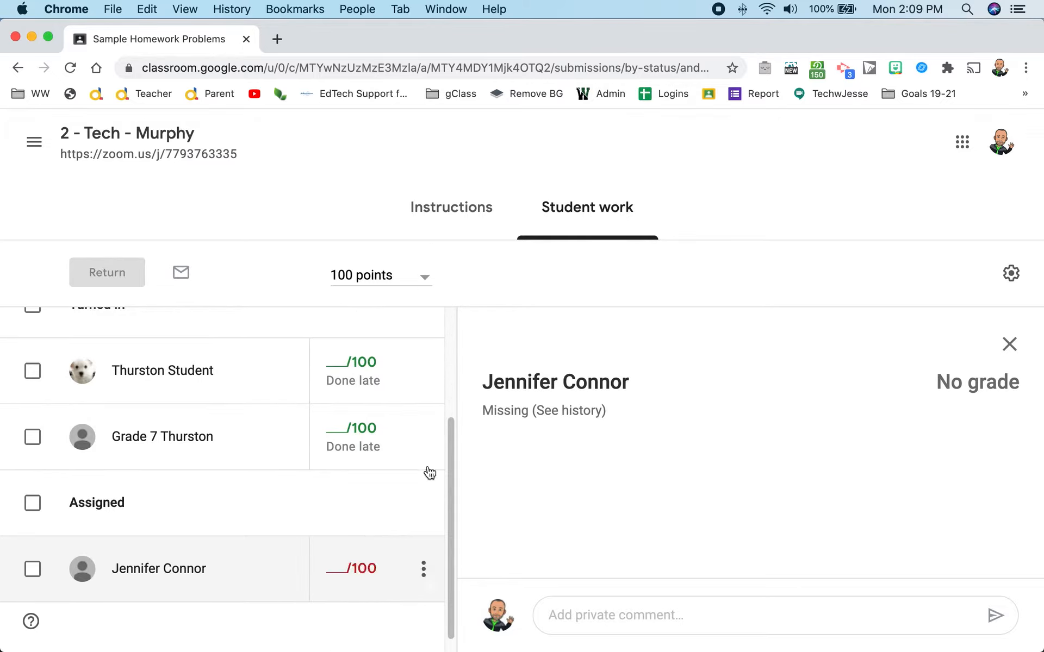
Show the submission of the first student listed under Turned in
scroll(429, 457, "up", 3)
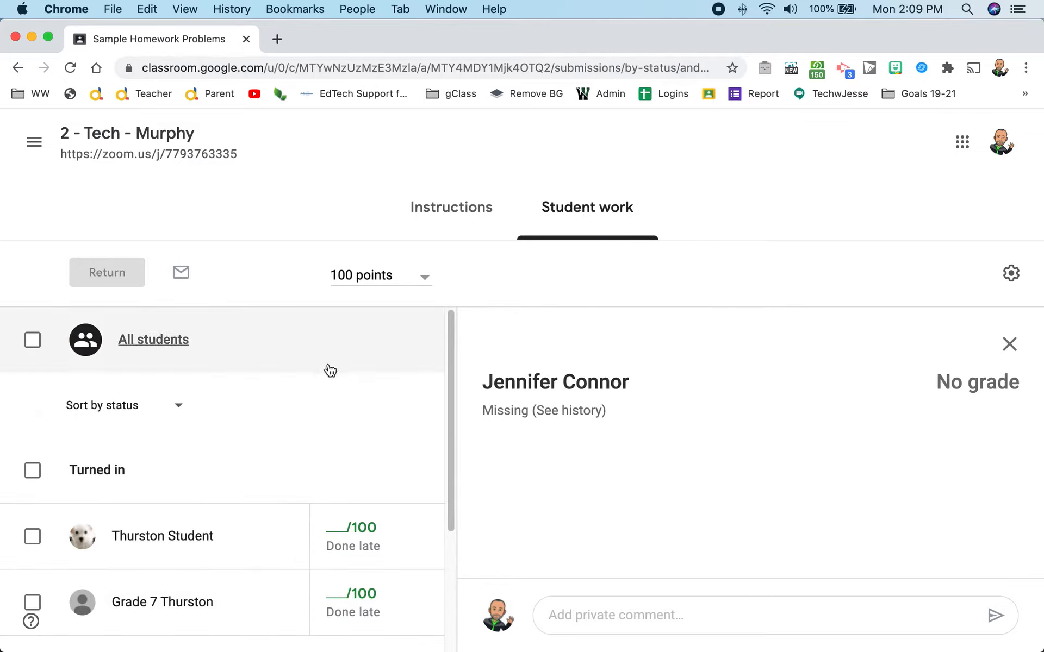
scroll(325, 445, "down", 2)
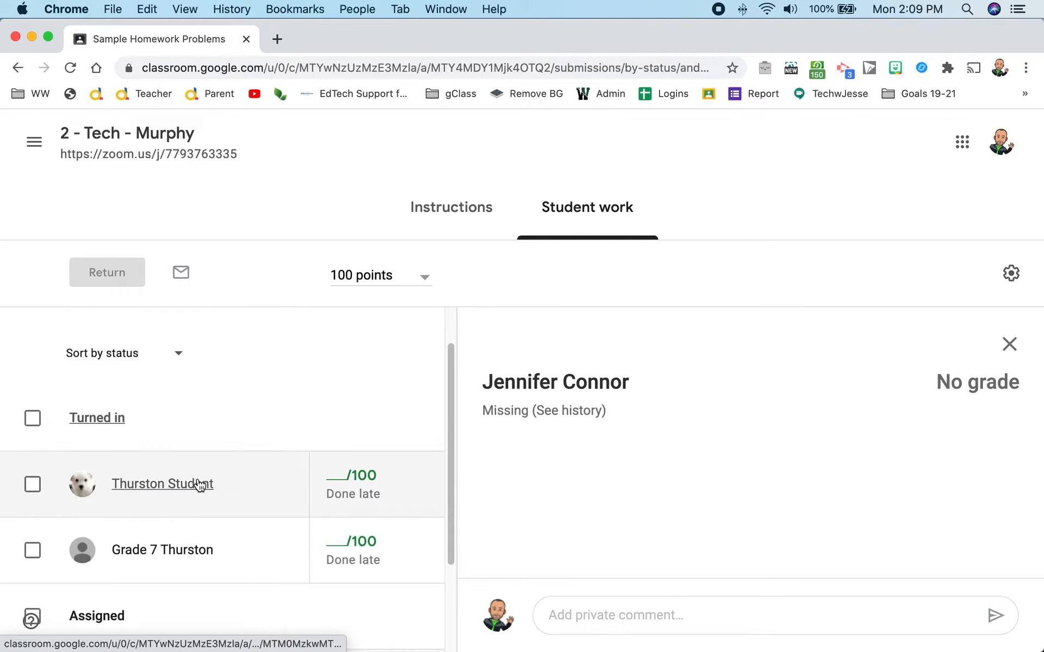
left_click(185, 486)
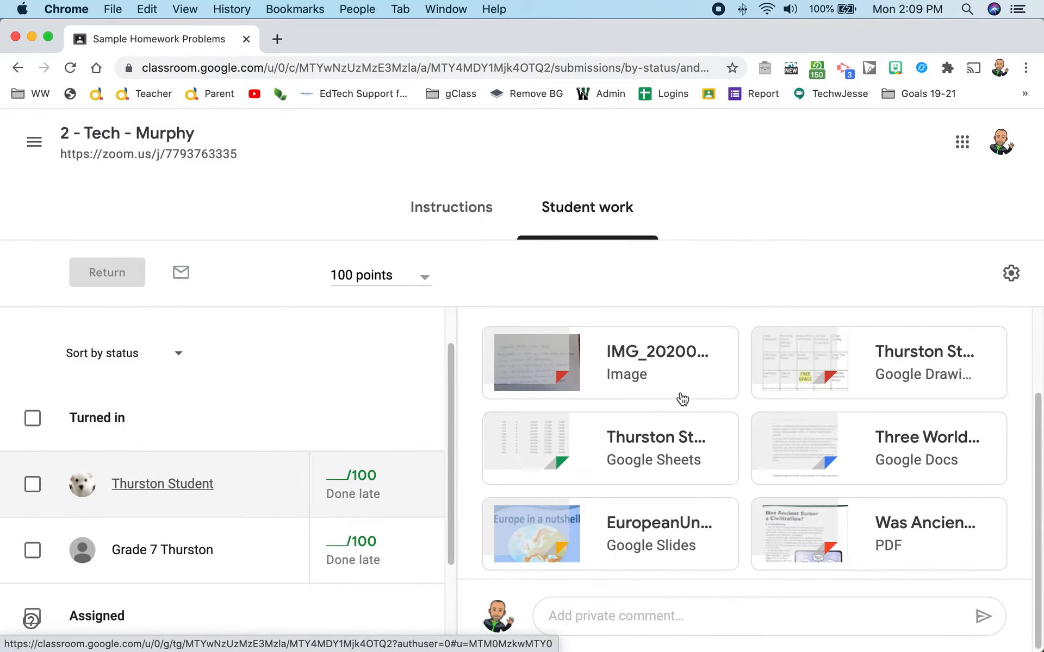
Open the student's submitted image in the grading view, and view the attached Google Drawing and Google Sheet
left_click(645, 354)
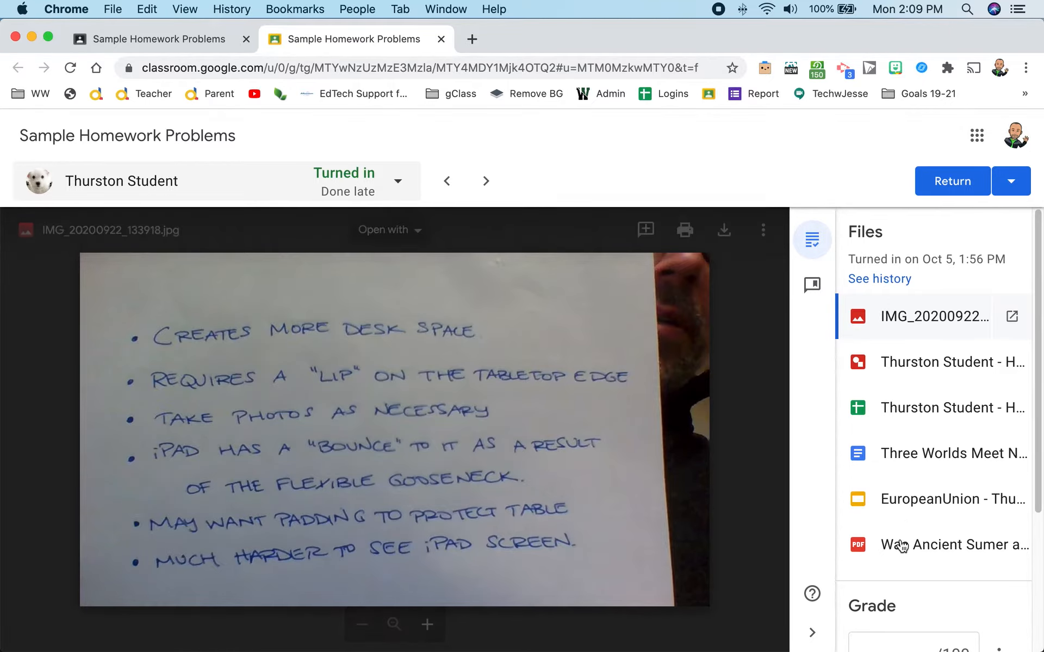
left_click(918, 367)
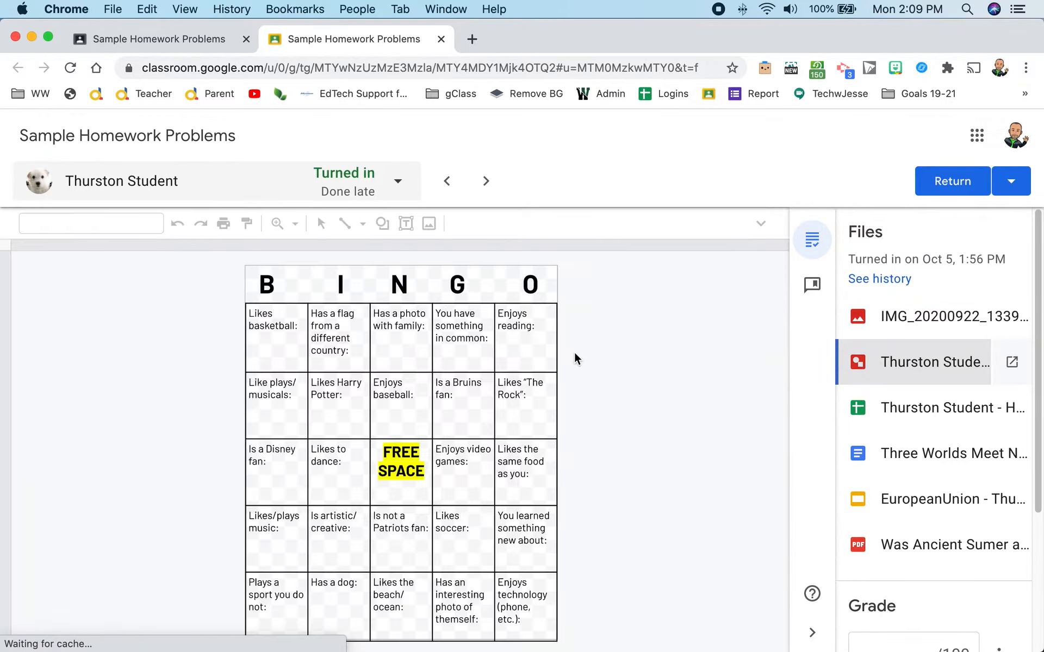
left_click(930, 408)
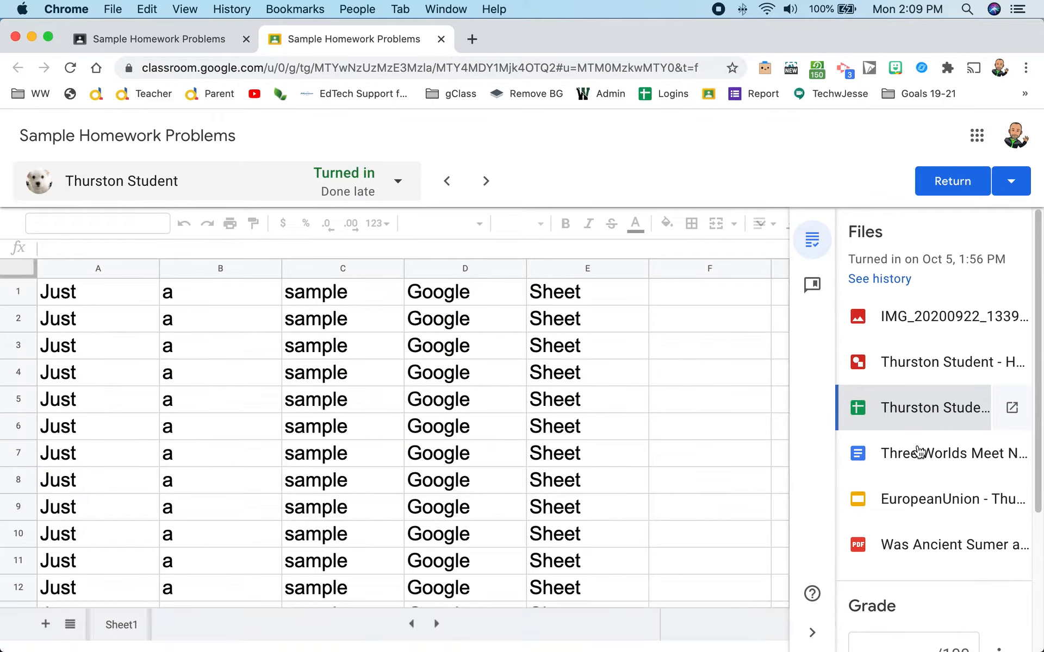
Enter a grade of 100 out of 100 for this student's submission
scroll(913, 478, "down", 2)
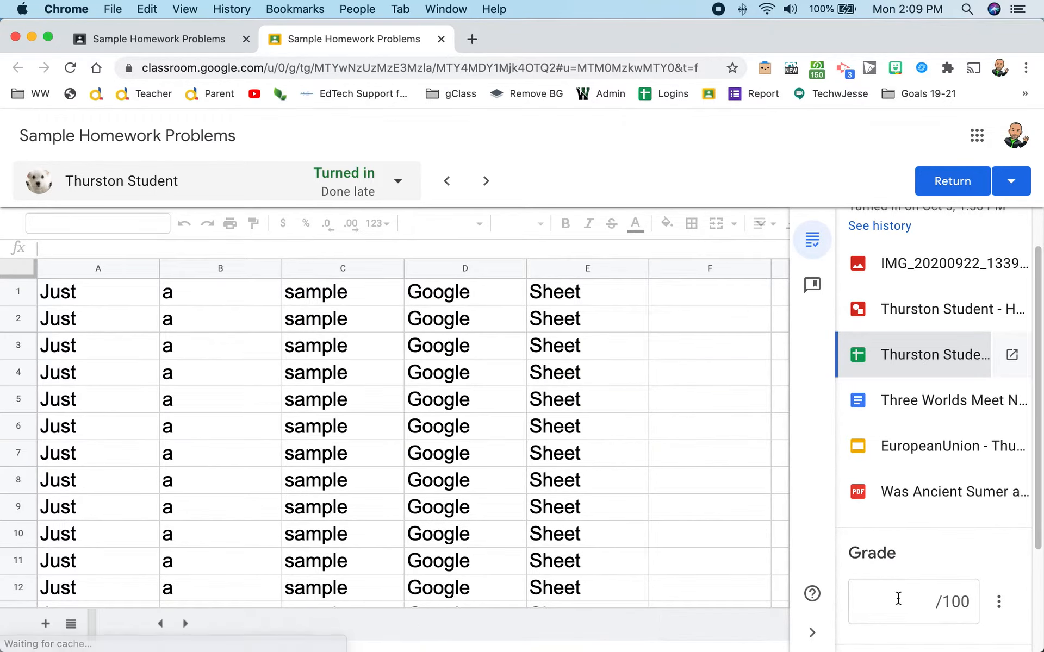
left_click(899, 597)
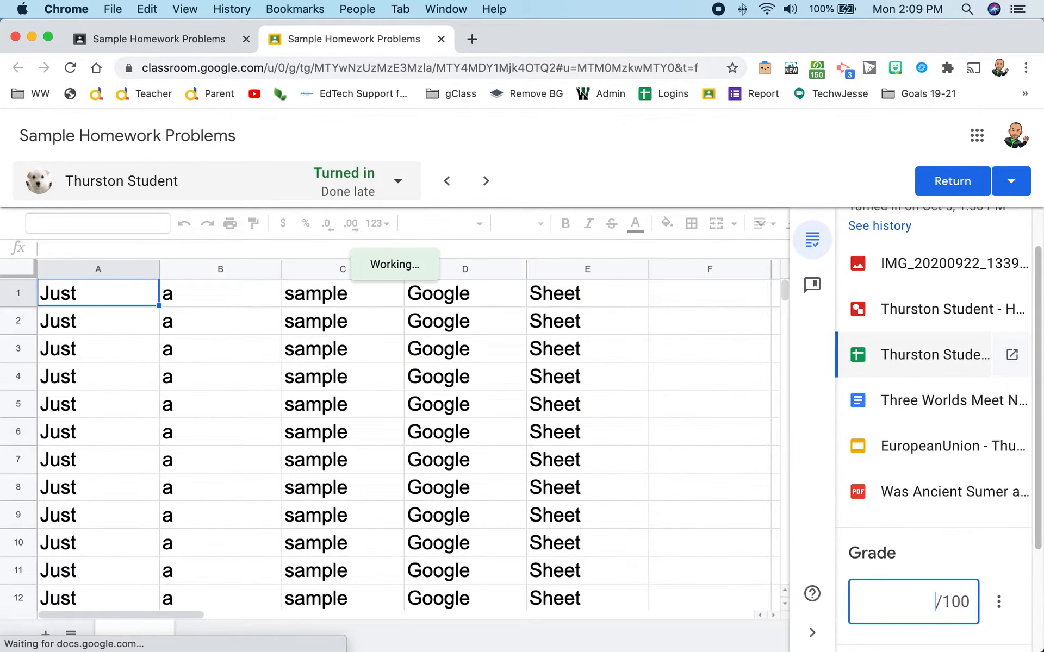
type("100")
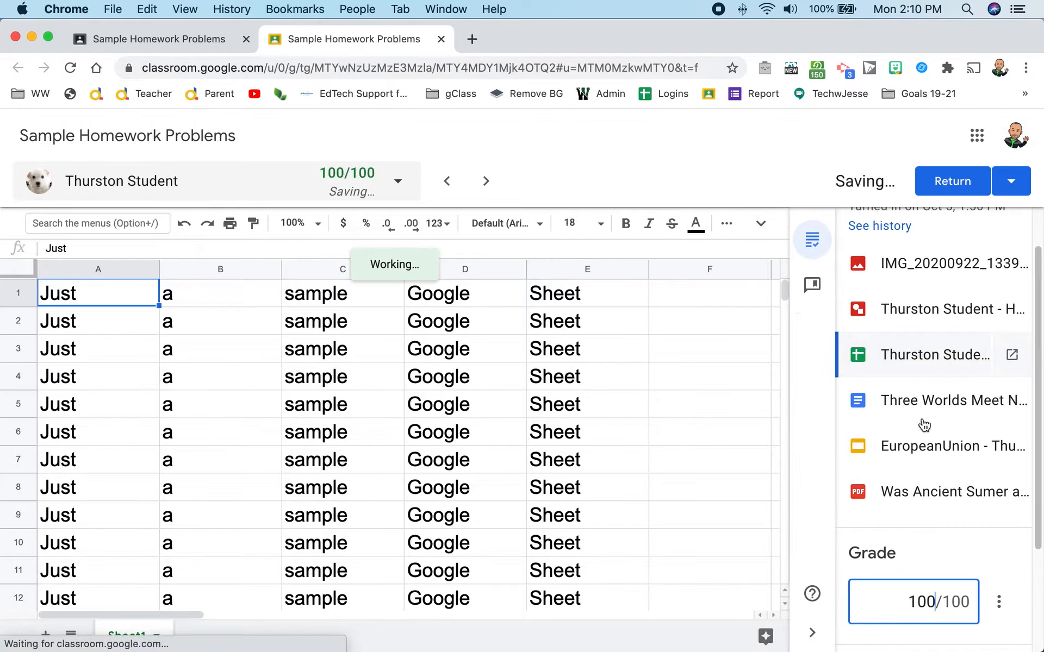
scroll(924, 425, "down", 3)
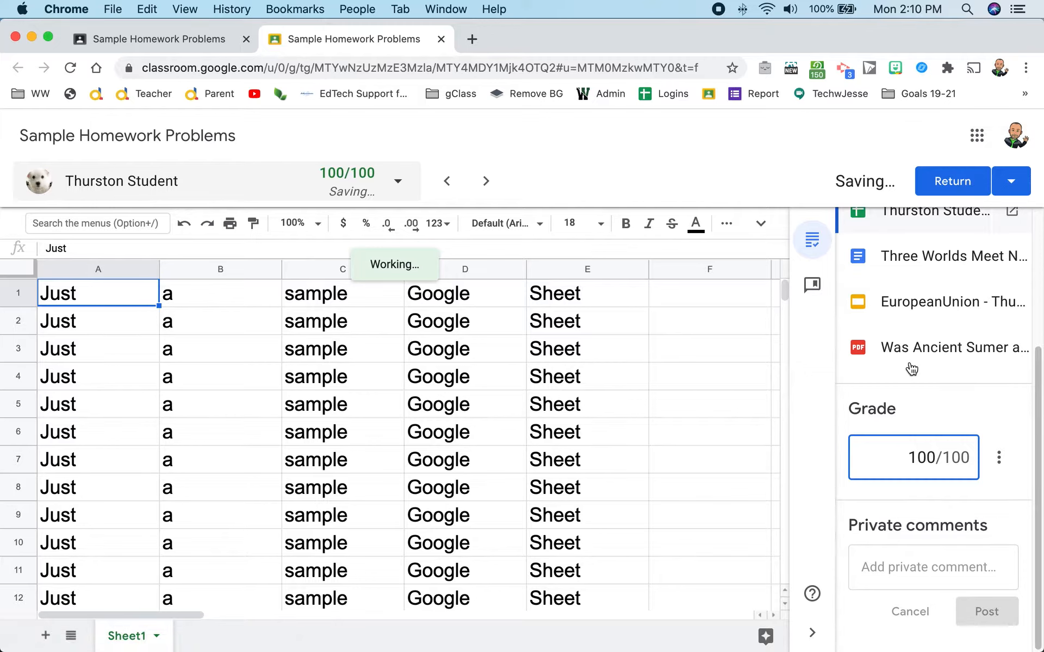
scroll(911, 370, "up", 3)
scroll(911, 370, "up", 1)
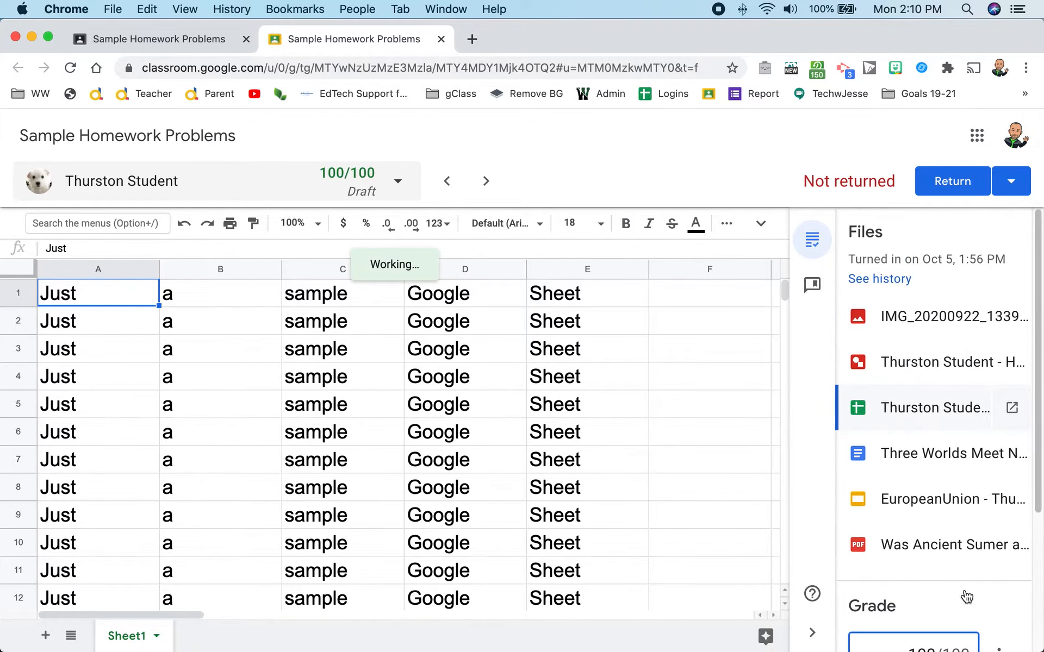
scroll(966, 597, "down", 3)
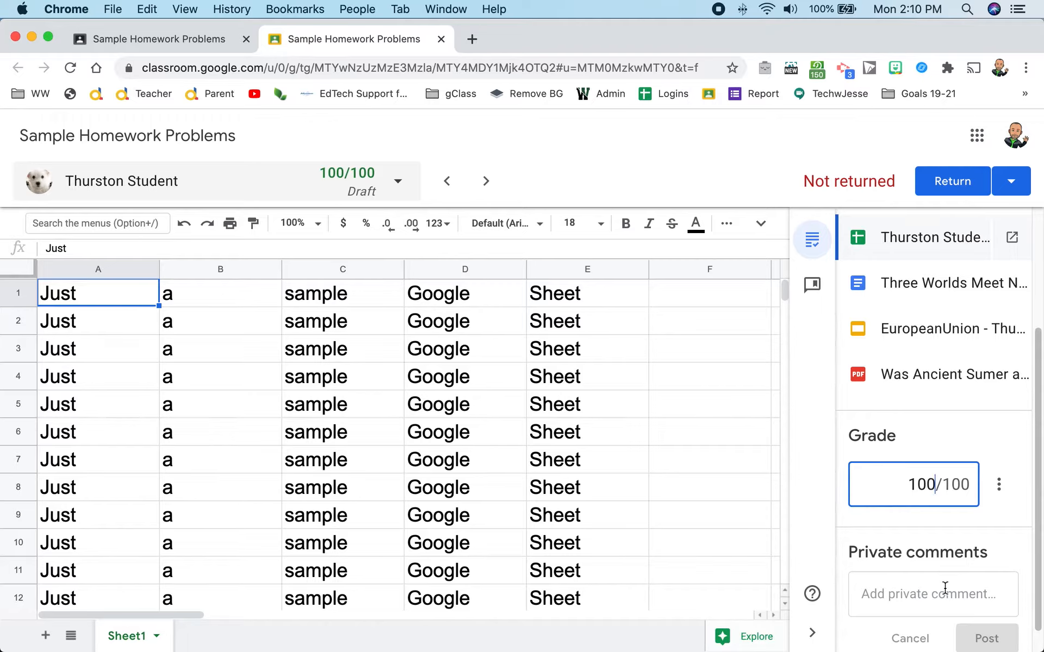
scroll(915, 596, "down", 1)
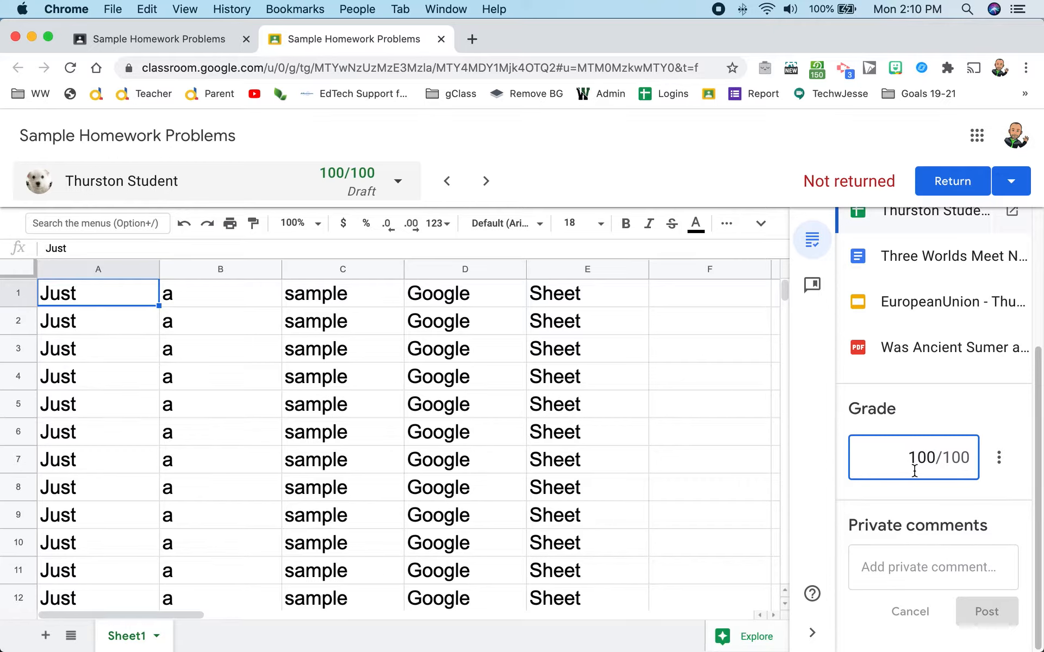
scroll(902, 457, "up", 5)
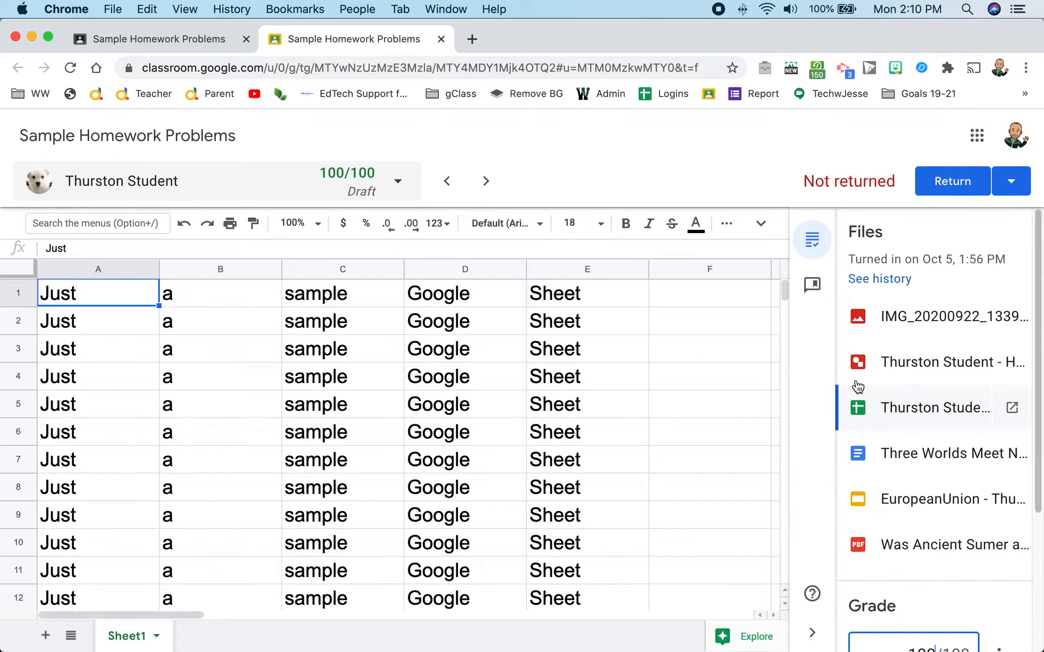
Copy the saved comment "Nicely done - great word choice" from the comment bank
left_click(814, 295)
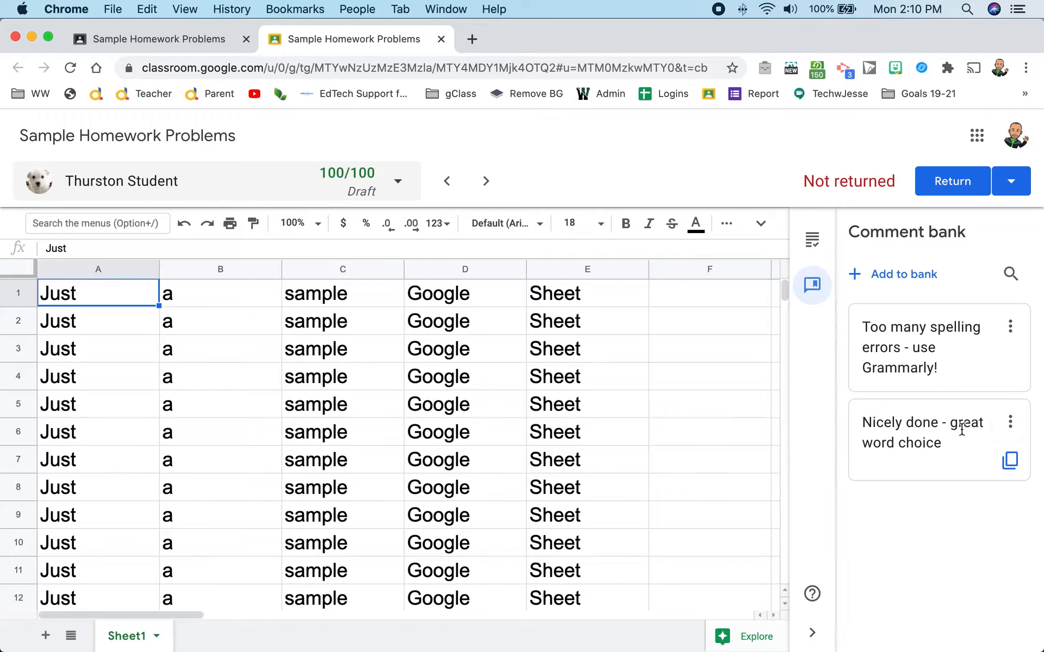
left_click(1010, 460)
left_click(1011, 462)
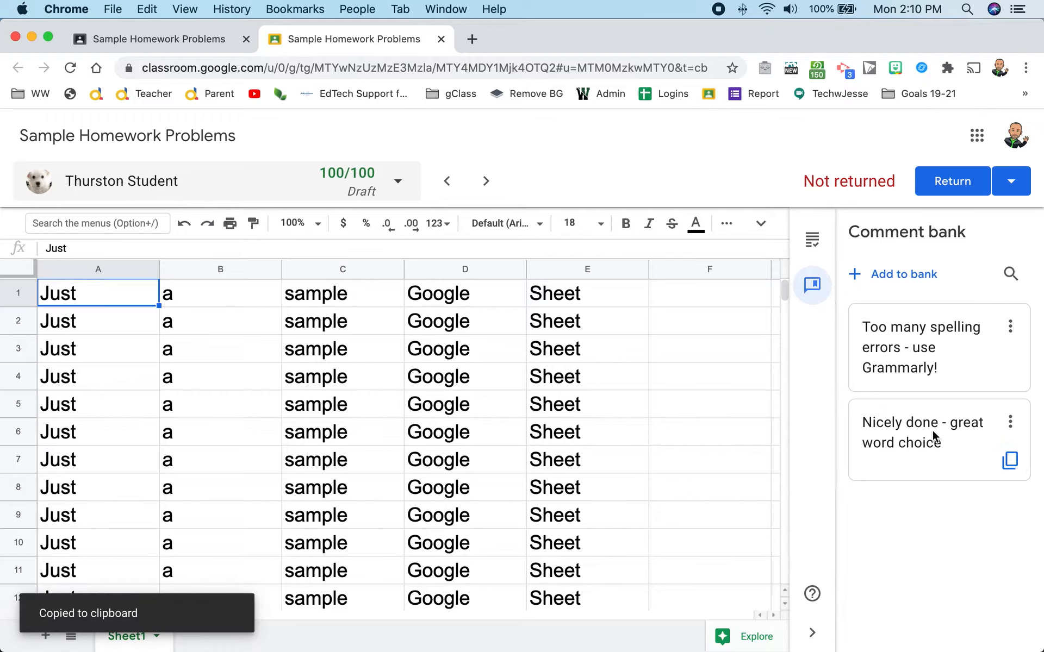
Post the copied comment as a private comment on the student's submission
left_click(813, 242)
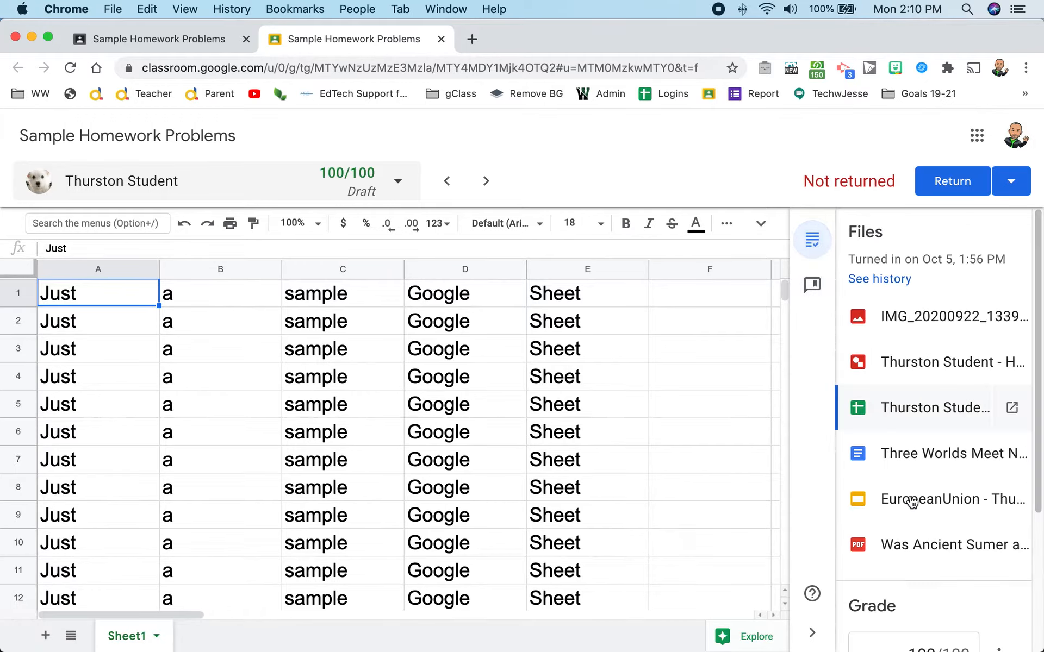
scroll(908, 500, "down", 4)
left_click(909, 566)
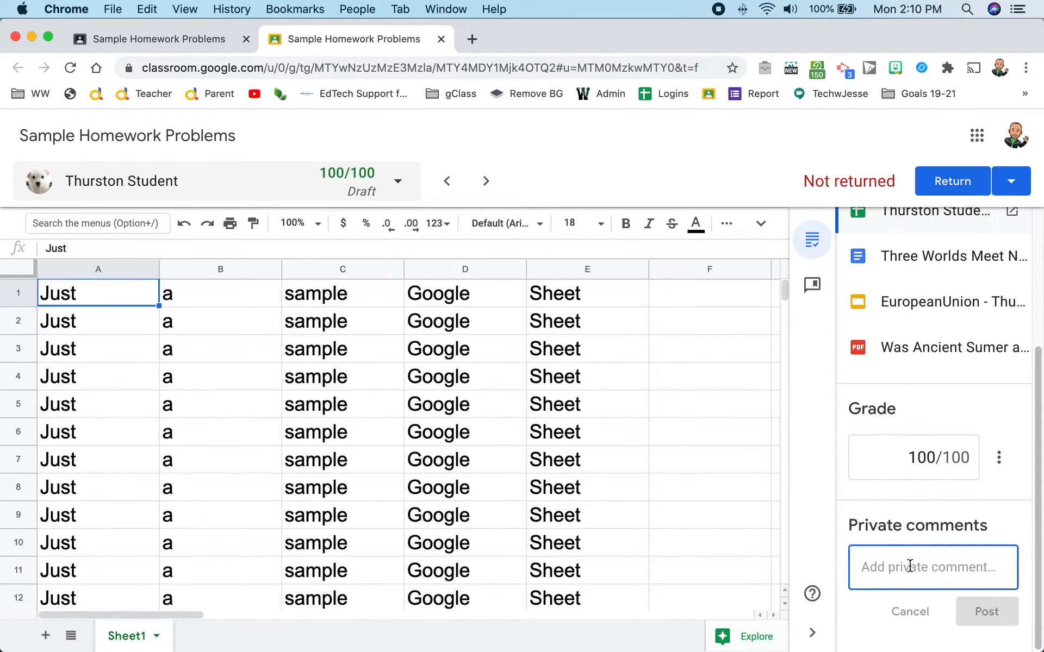
key("super+v")
left_click(987, 632)
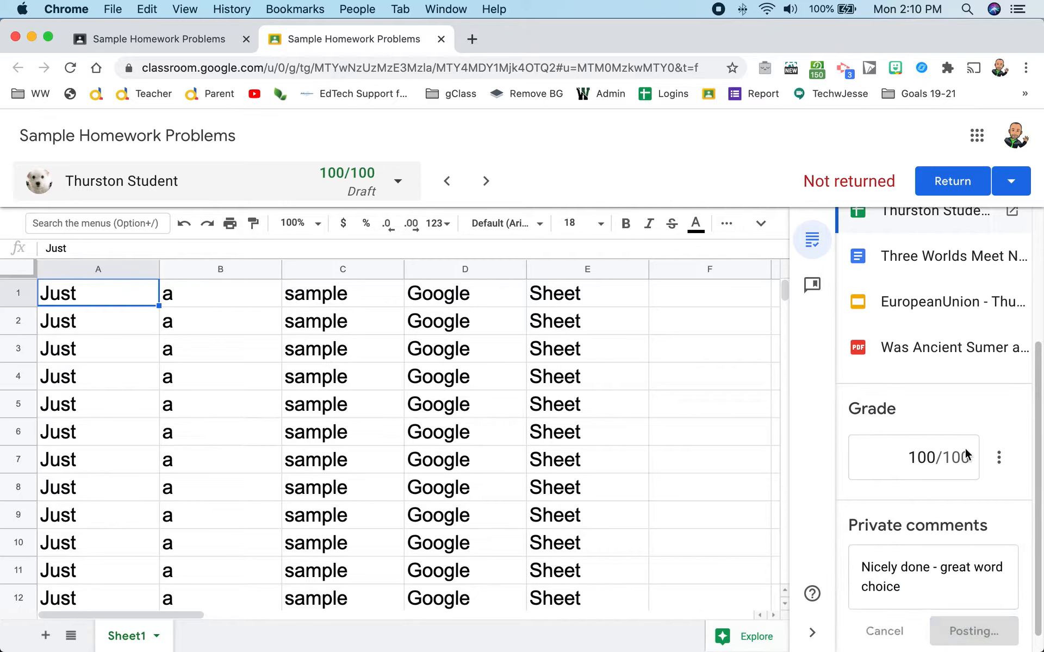
scroll(929, 351, "up", 5)
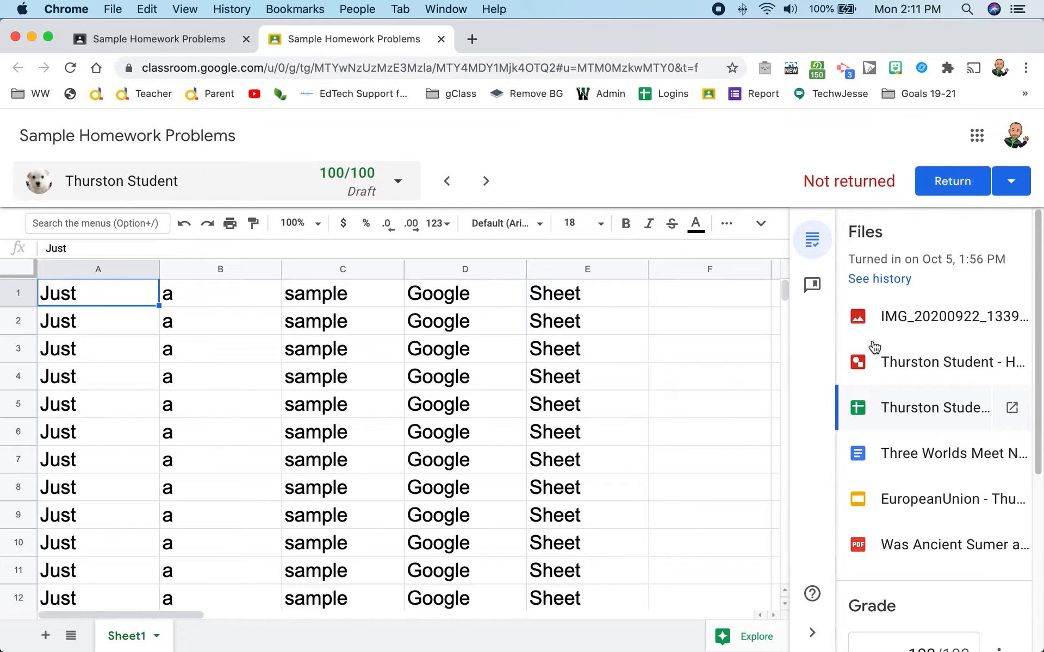
left_click(1012, 187)
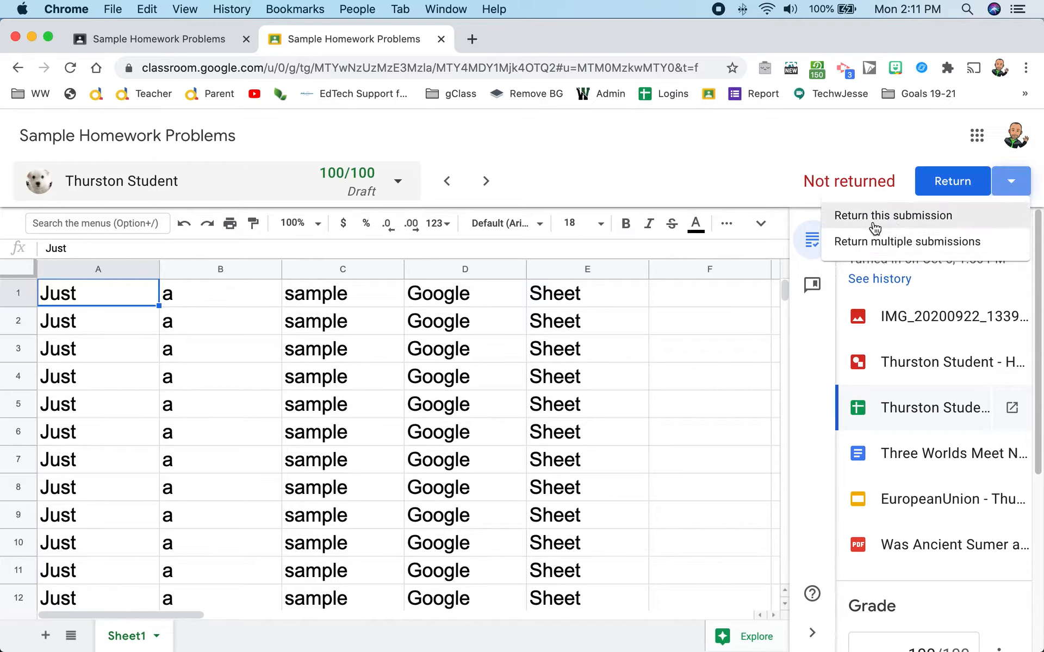
left_click(897, 245)
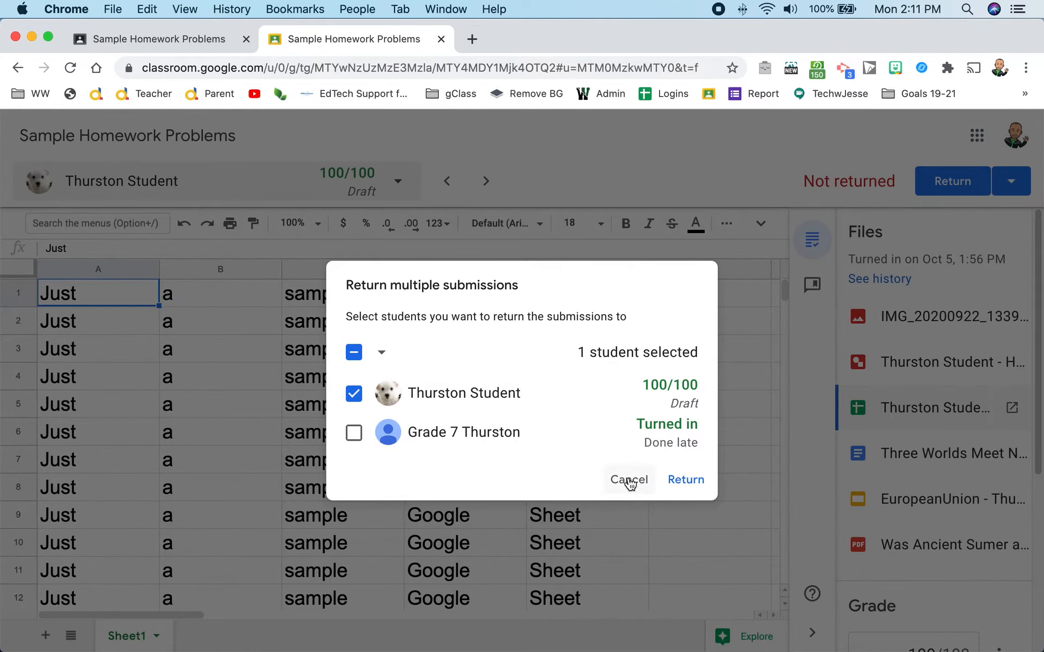
left_click(629, 482)
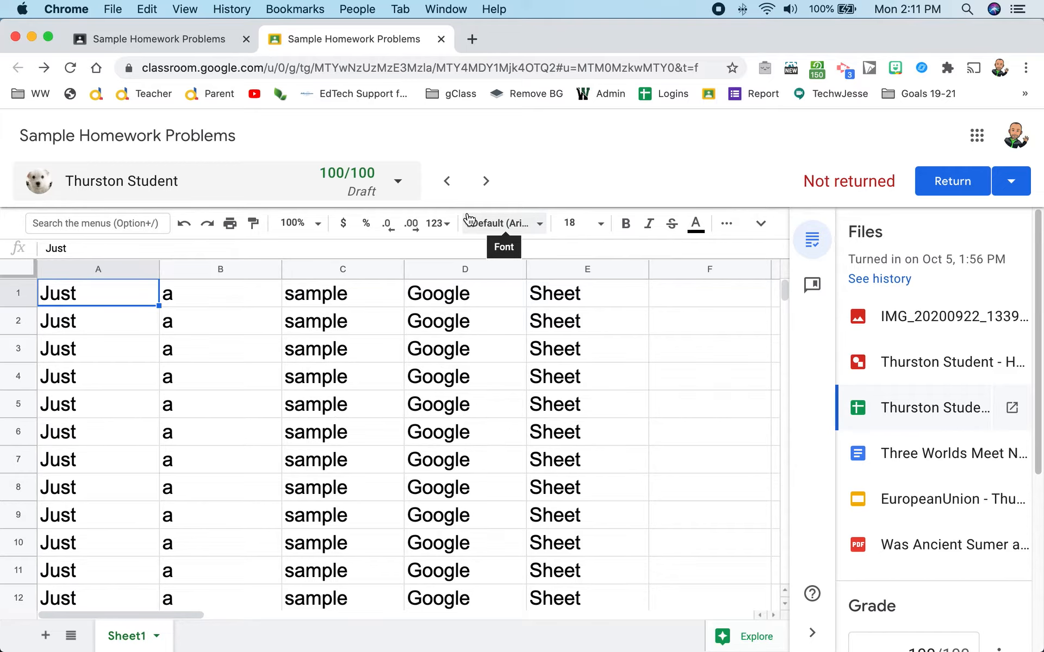
Go to the next student's submission and check the list of students with their submission statuses
left_click(485, 183)
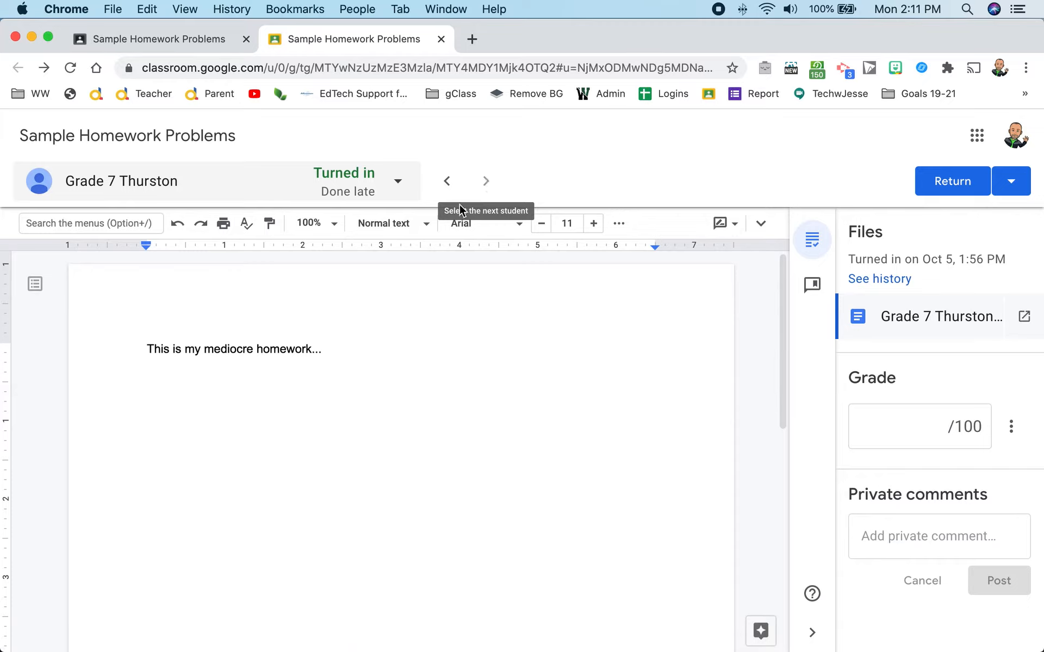
left_click(398, 184)
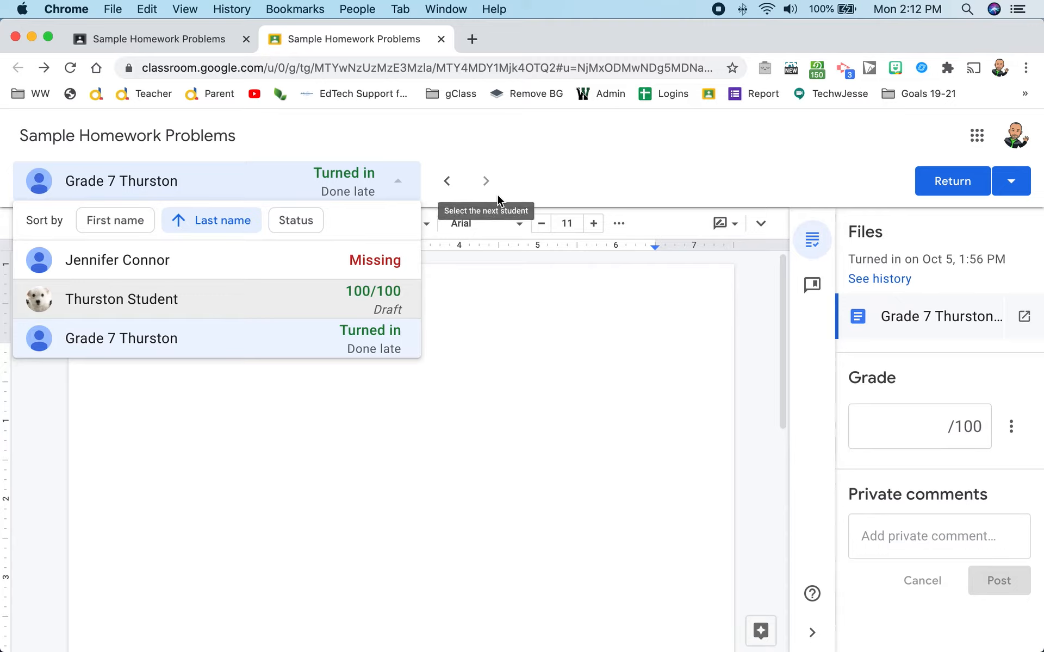
left_click(598, 144)
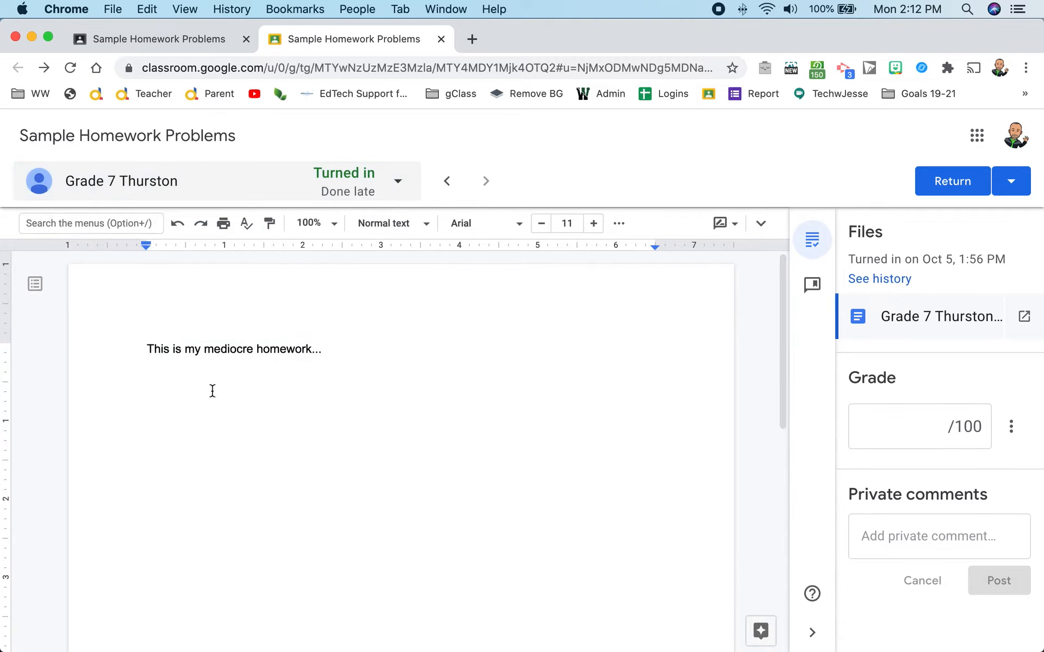
Enter a grade of 2 out of 100 for this student's submission, leaving the private comment empty
scroll(480, 401, "down", 1)
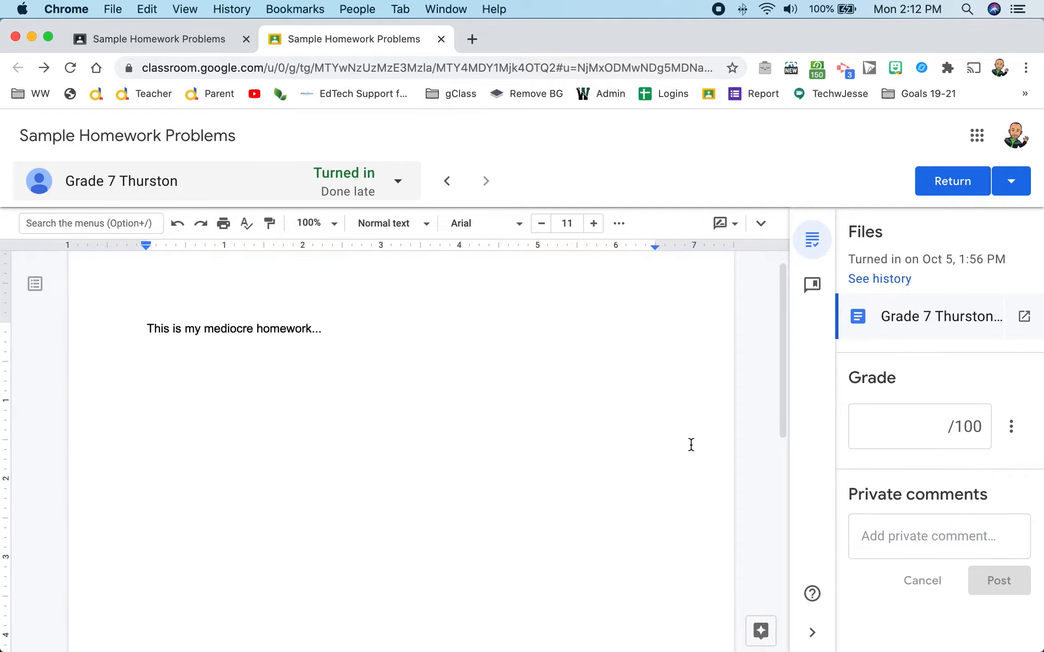
left_click(931, 420)
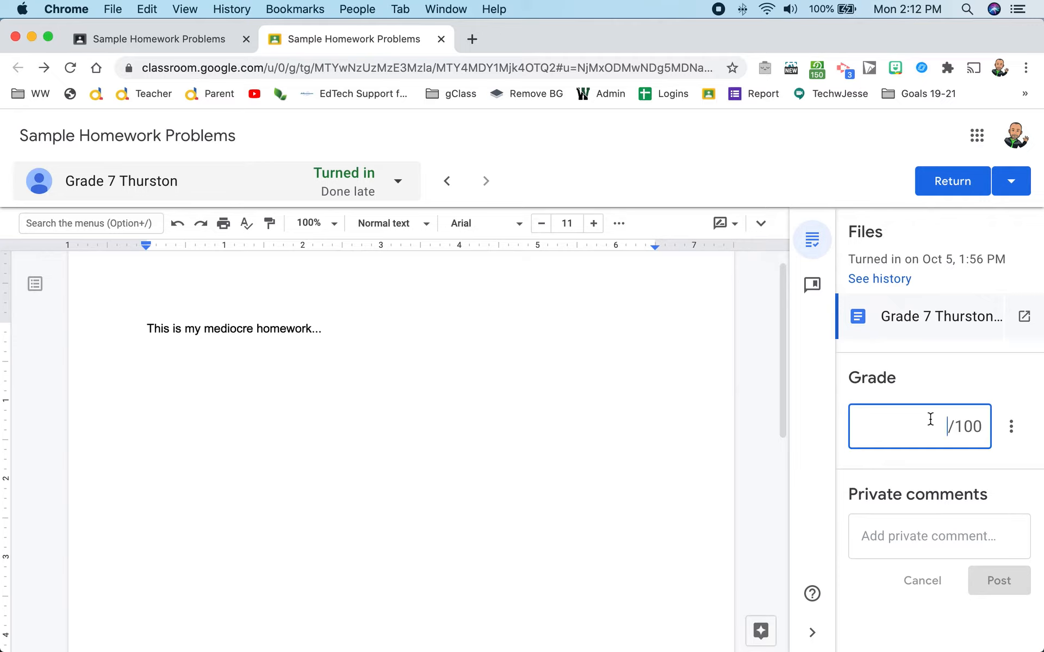
type("2")
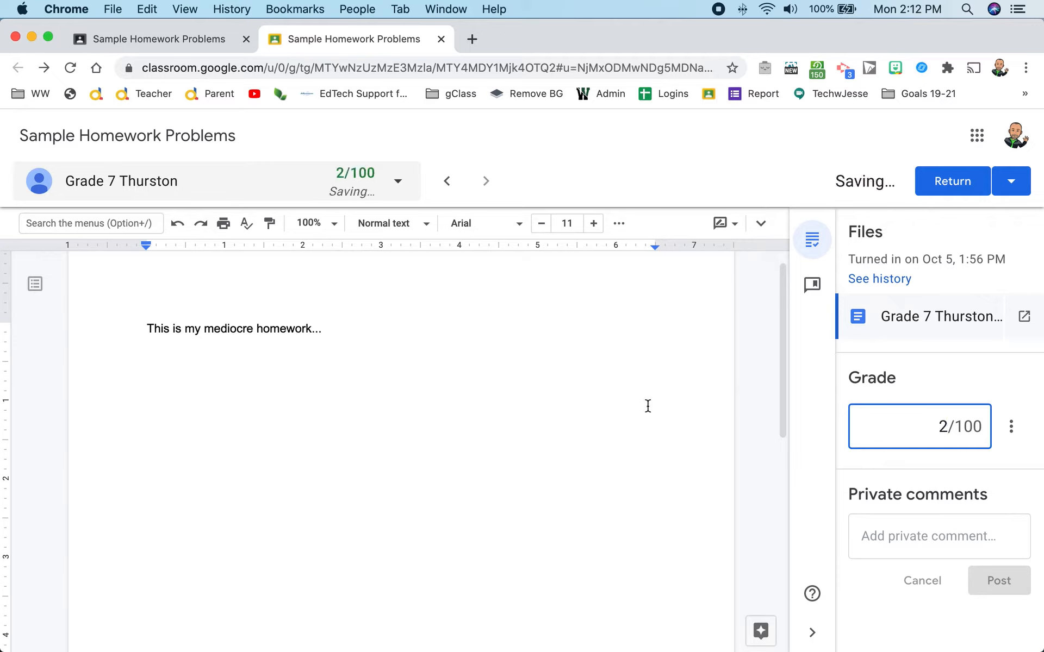
left_click(905, 544)
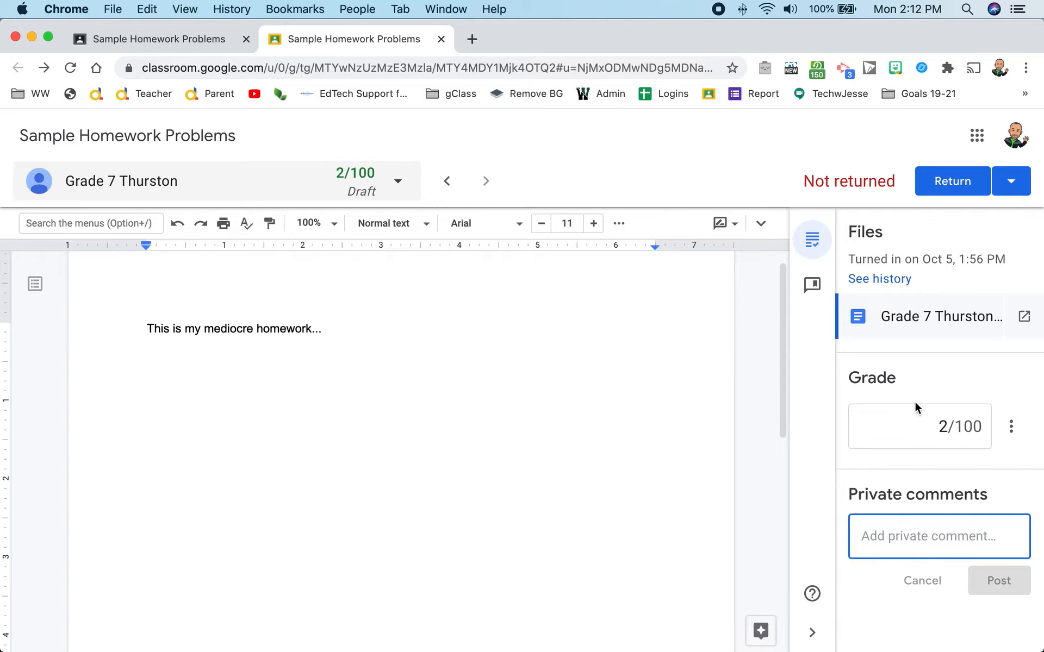
left_click(641, 134)
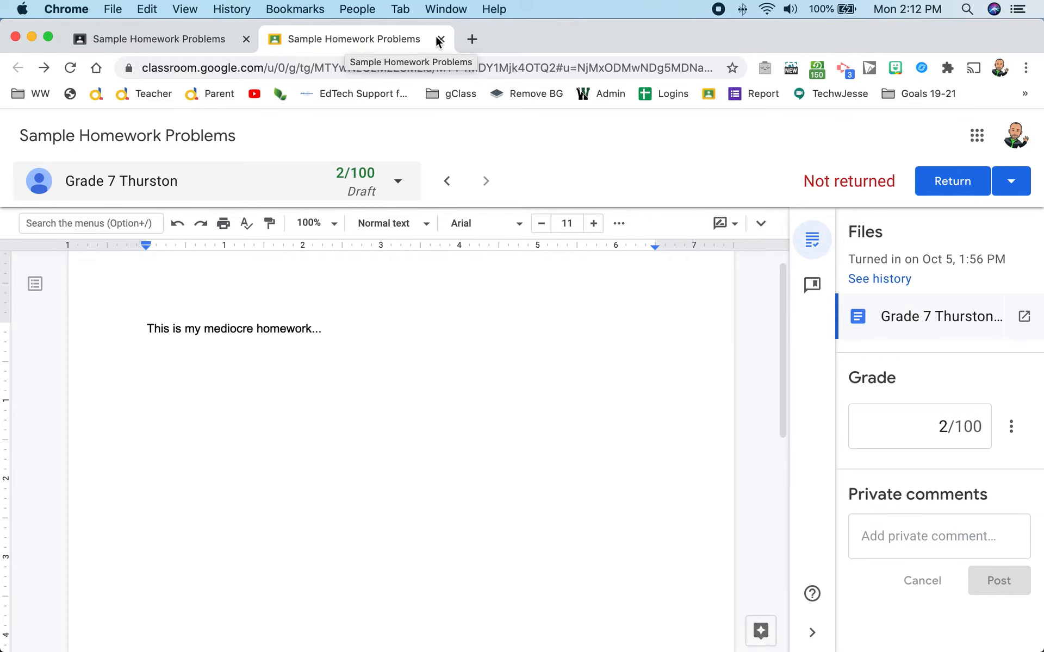
Close the grading view and open the gradebook of the 2 - Tech class
key("super+w")
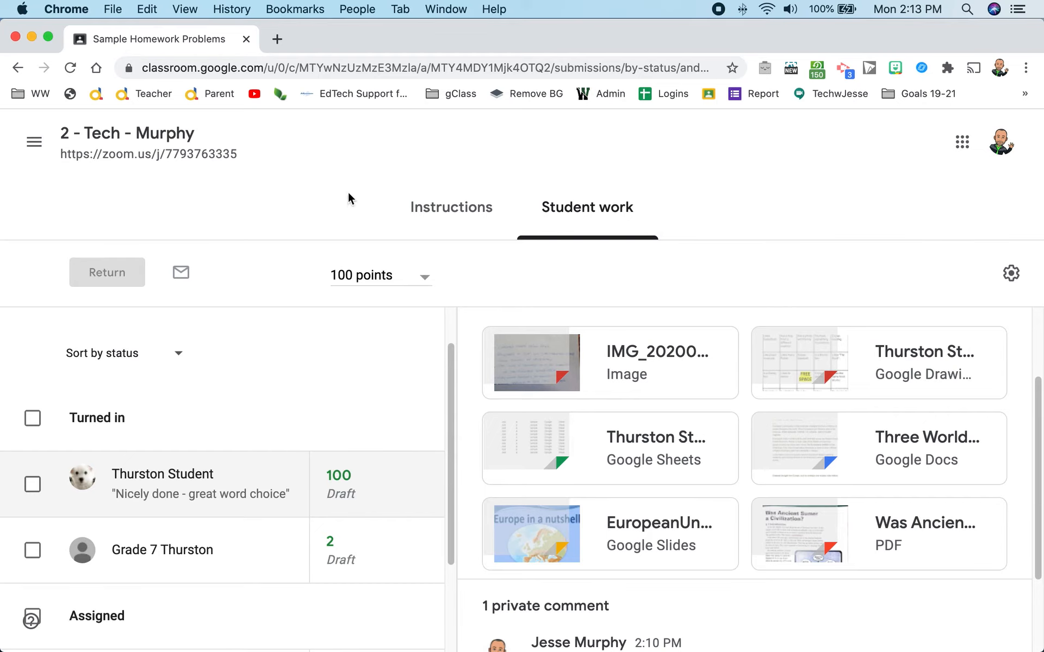
left_click(170, 135)
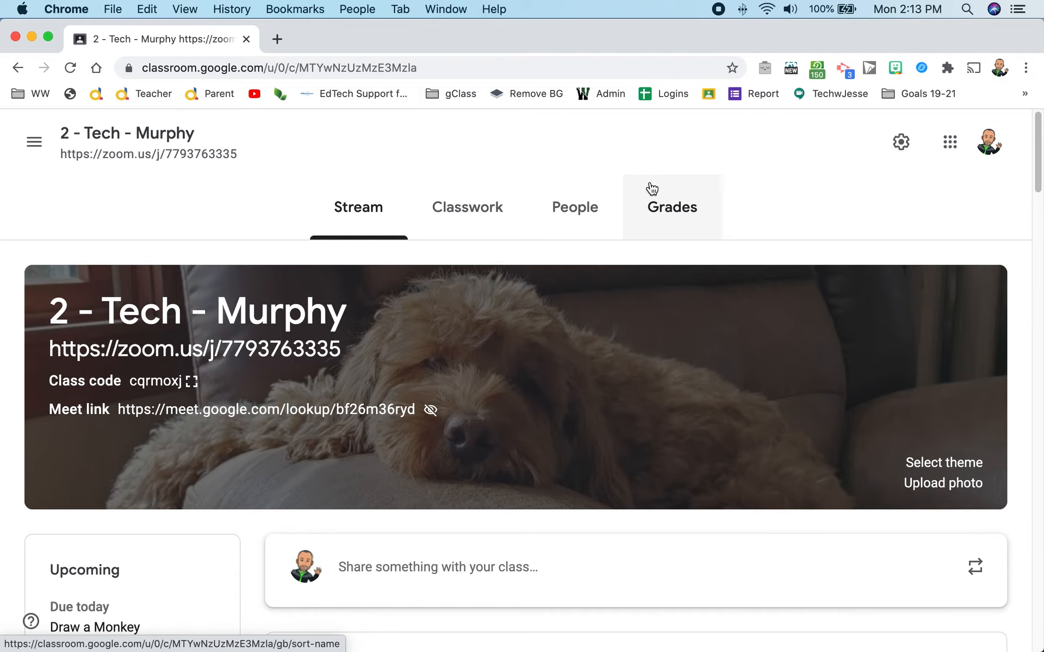
left_click(673, 212)
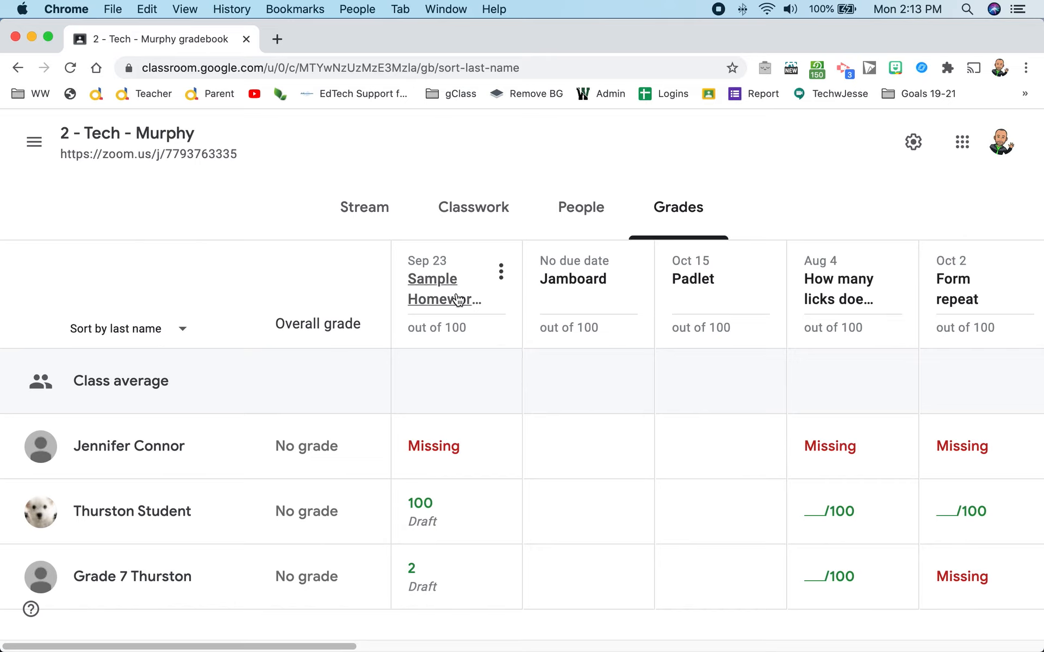
Edit the Sample Homework Problems assignment from the gradebook to use the Homework grade category, and save it
left_click(500, 272)
left_click(444, 321)
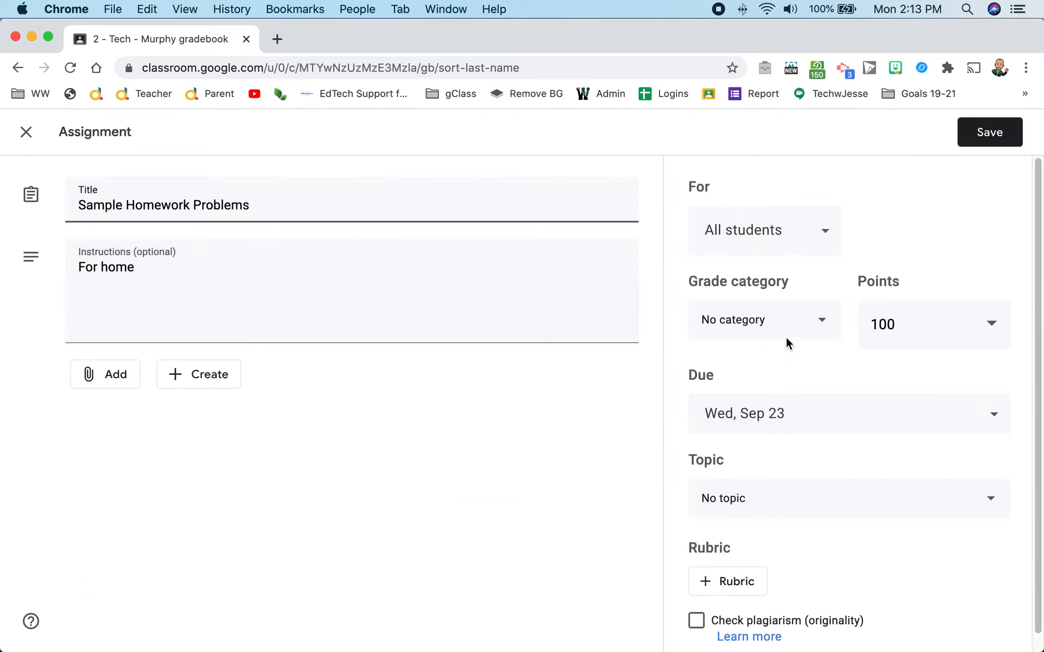
left_click(821, 321)
left_click(754, 396)
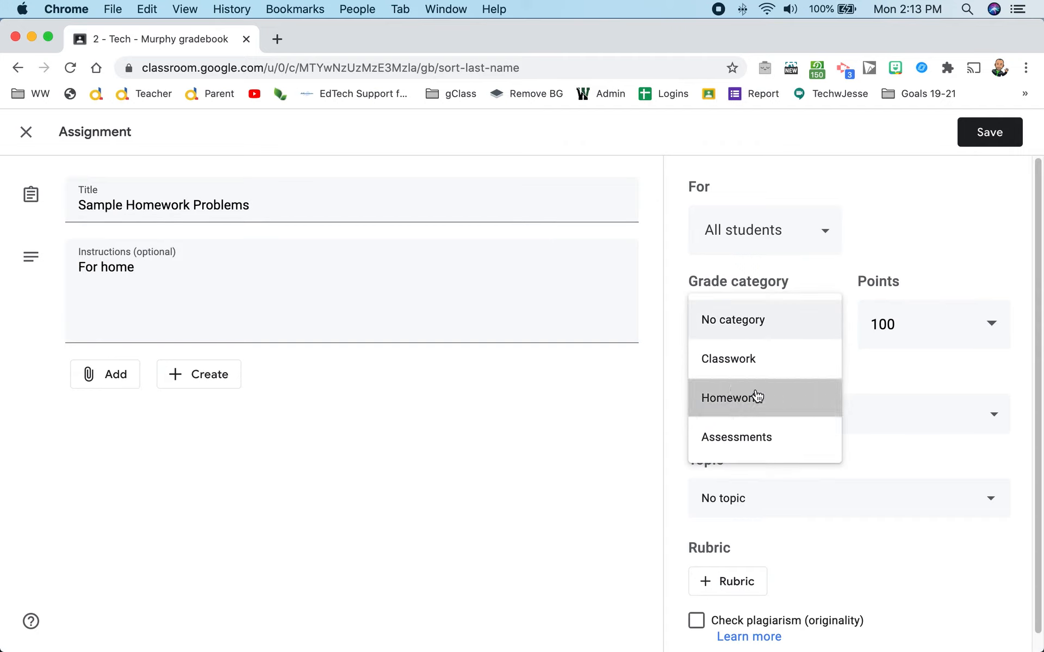
left_click(984, 136)
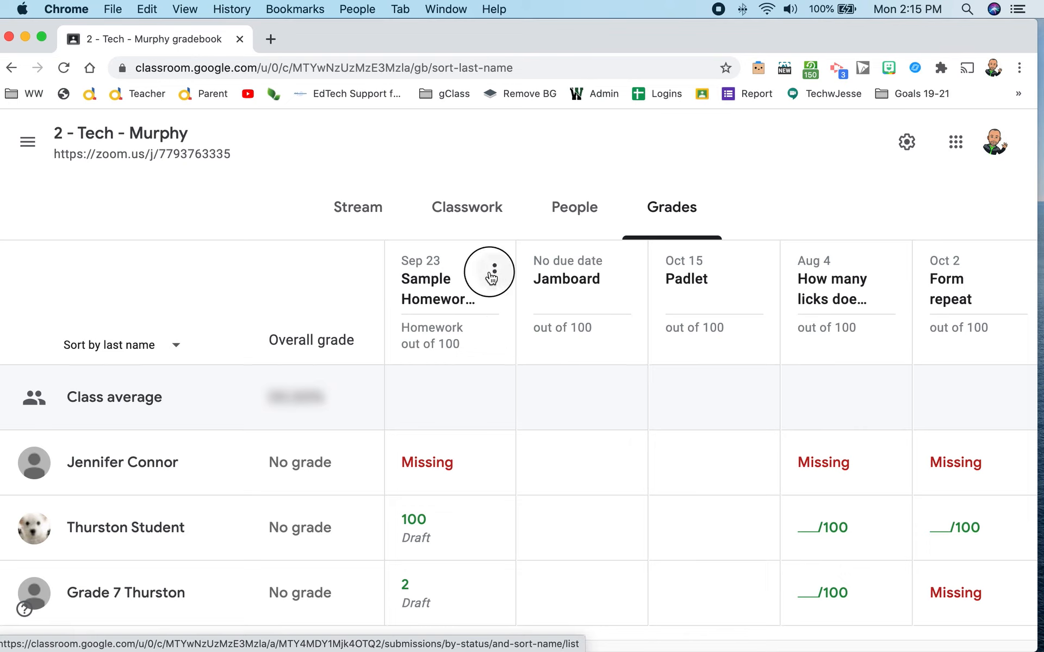
Return all graded work for the Sample Homework Problems assignment to both students without a private comment
left_click(493, 275)
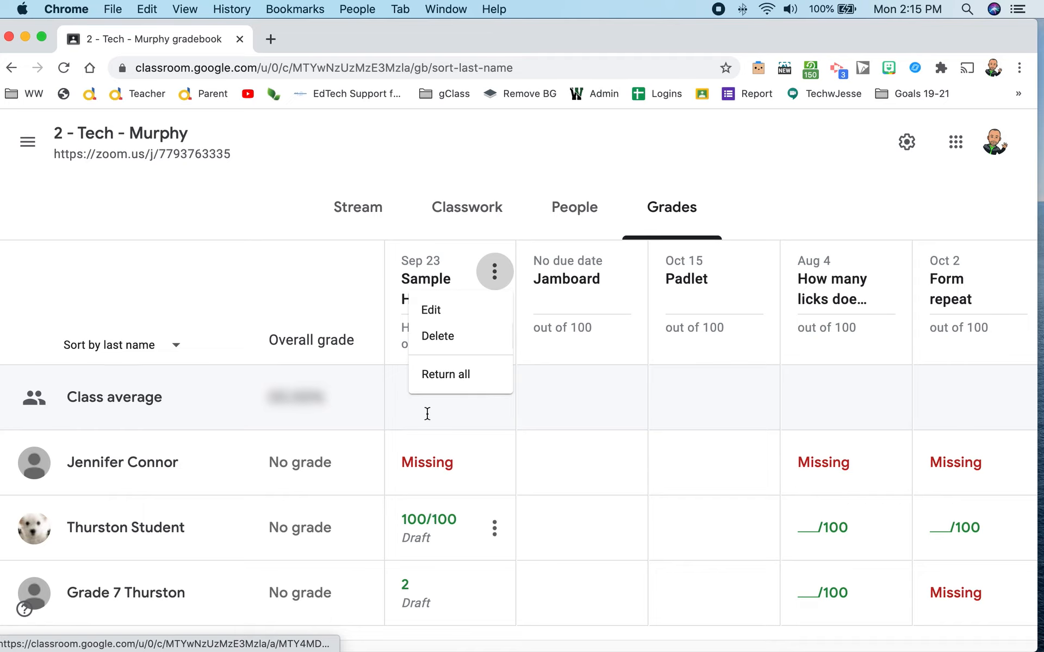
left_click(456, 376)
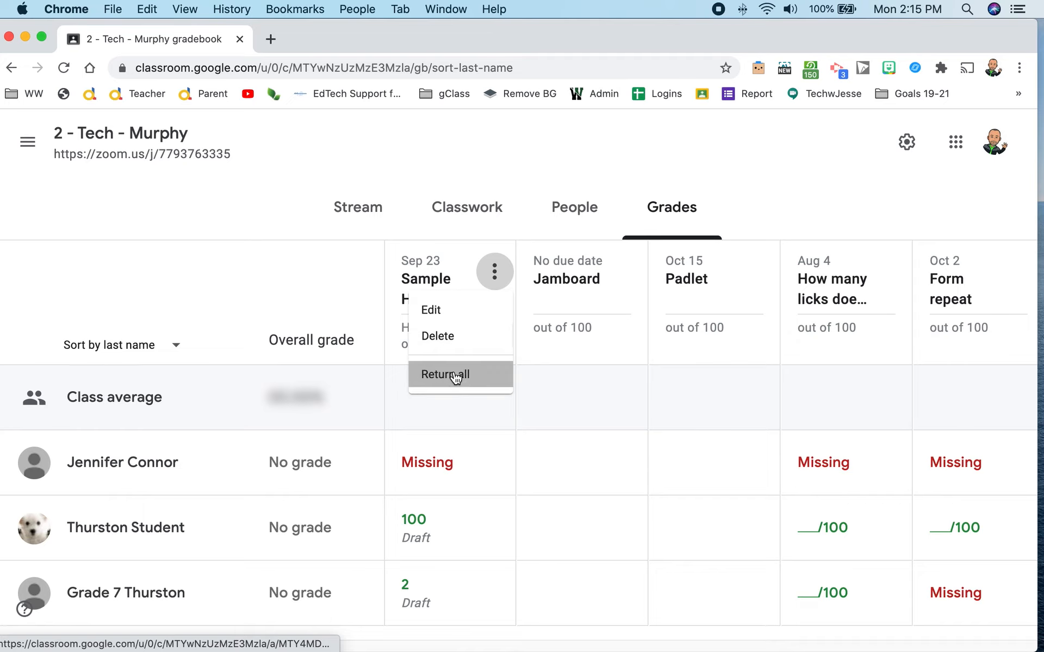
left_click(659, 493)
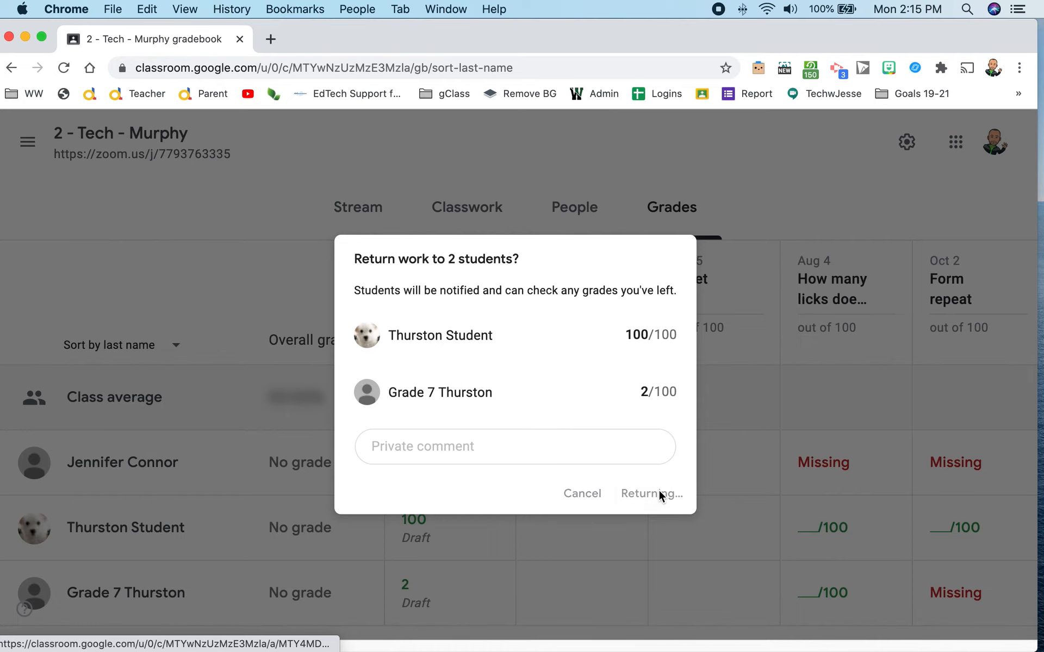